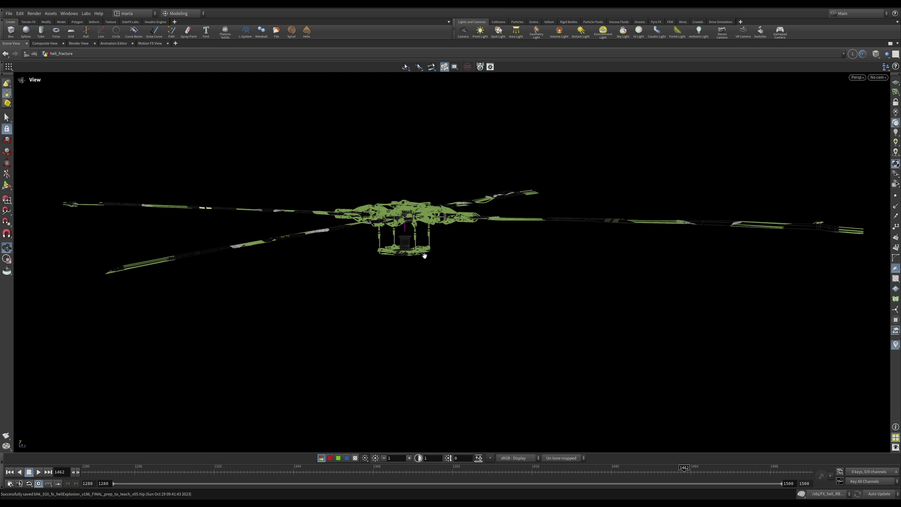
# - Examine the fractured rotor's constraints around the hub and along the blades from several angles
pyautogui.moveTo(332, 231)
pyautogui.mouseDown()
pyautogui.moveTo(341, 262)
pyautogui.moveTo(319, 243)
pyautogui.mouseUp()
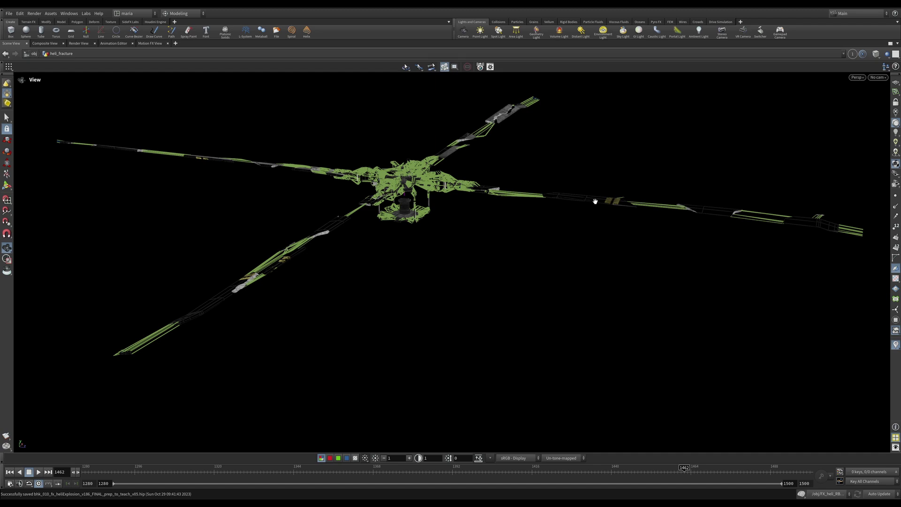
pyautogui.moveTo(429, 219); pyautogui.dragTo(420, 210)
pyautogui.moveTo(408, 230); pyautogui.dragTo(677, 63, button='right')
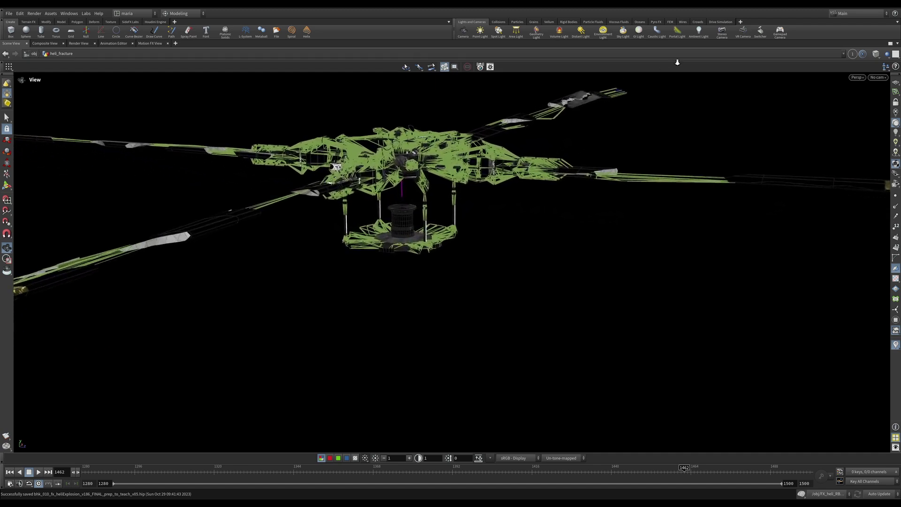
pyautogui.moveTo(416, 188); pyautogui.dragTo(397, 276, button='middle')
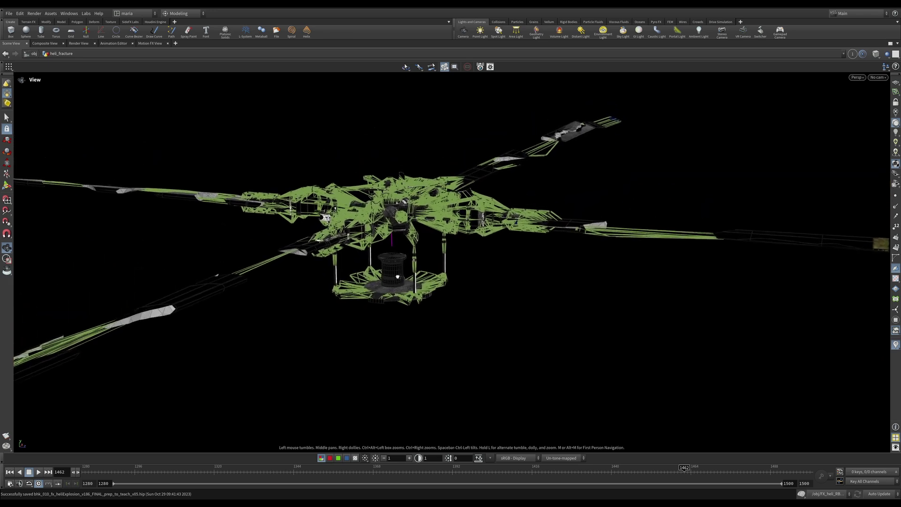
pyautogui.moveTo(397, 277); pyautogui.dragTo(397, 265)
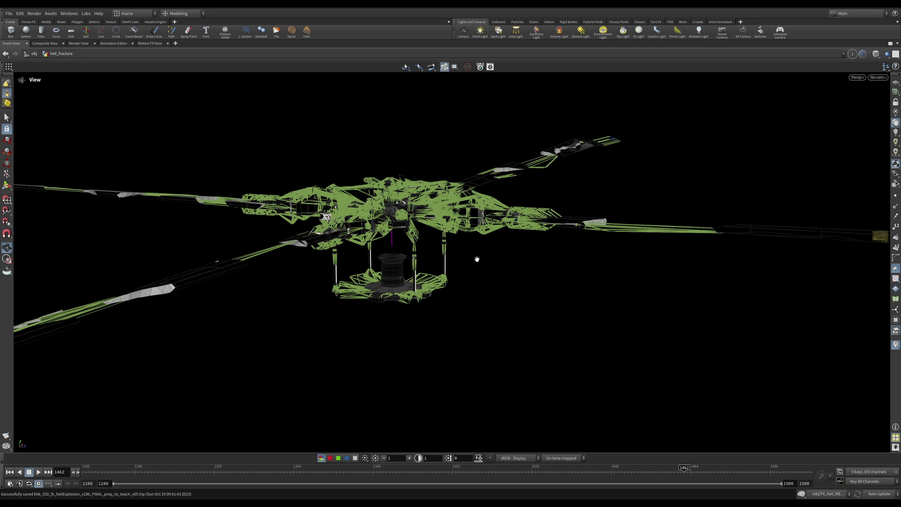
# - Restore the multi-pane layout and collapse the geometry spreadsheet so the viewport fills the full height beside the network
pyautogui.hotkey('ctrl', 'b')
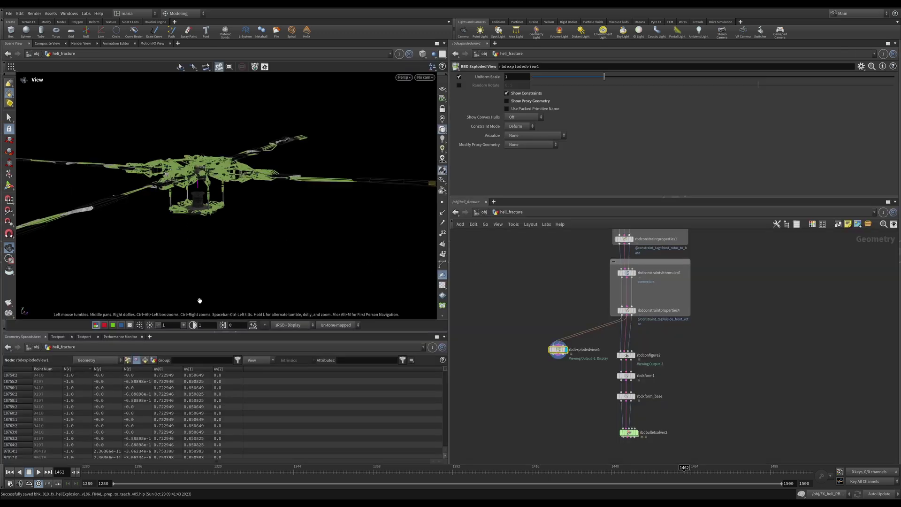
pyautogui.click(233, 334)
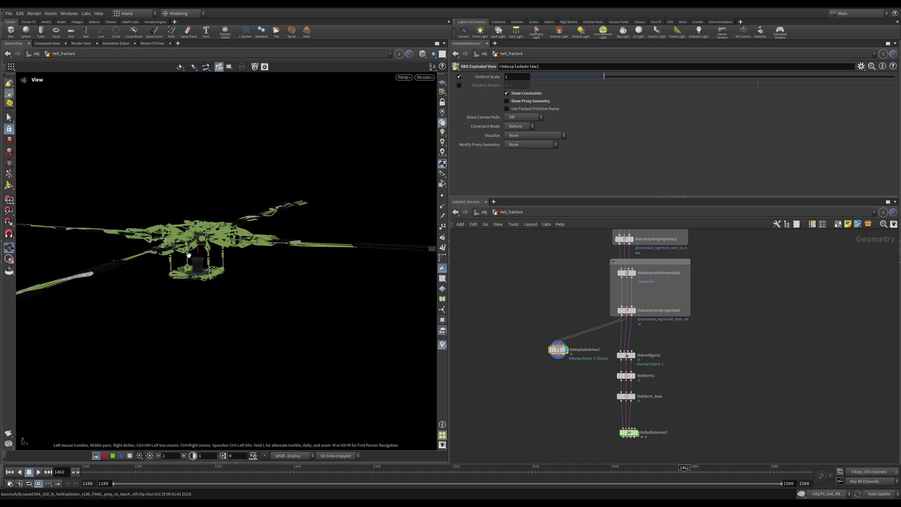
pyautogui.moveTo(188, 254); pyautogui.dragTo(214, 264)
# - Display the split_front_rotor node's output and turn off material display in the viewport
pyautogui.scroll(-10, 588, 323)
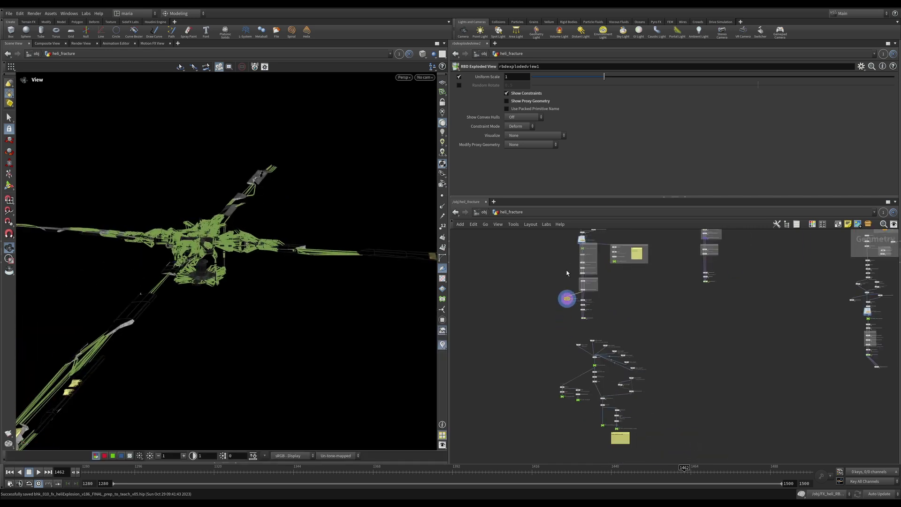
pyautogui.scroll(10, 606, 305)
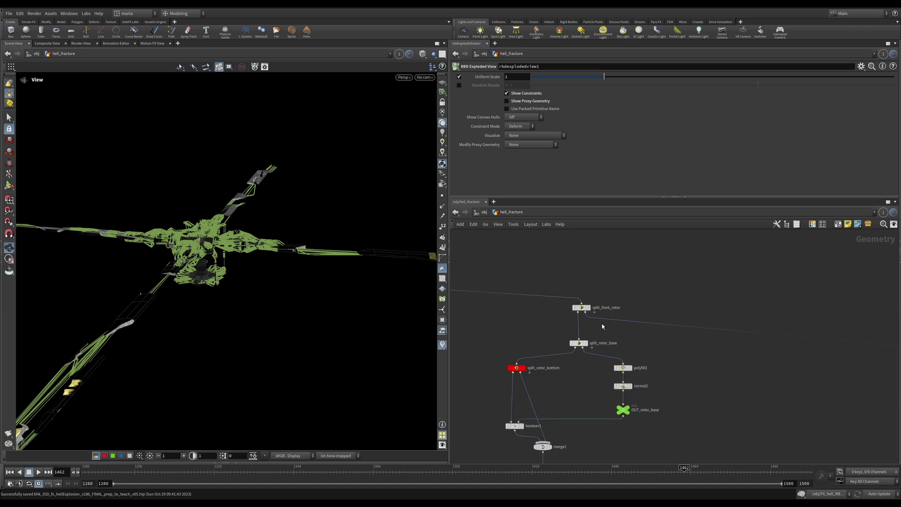
pyautogui.click(637, 287)
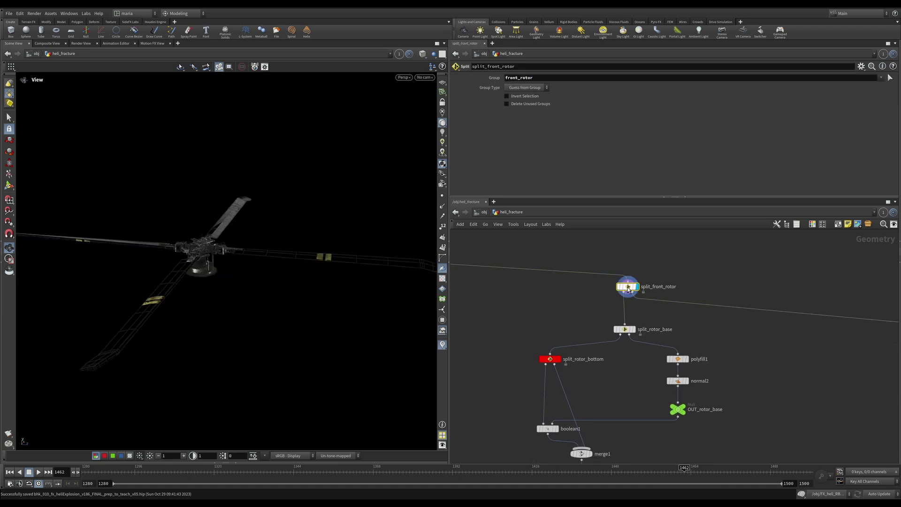
pyautogui.click(629, 288)
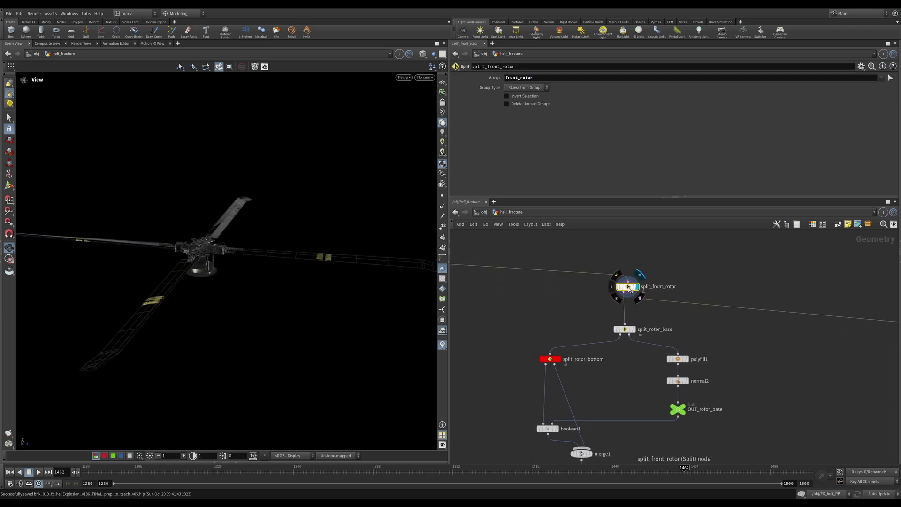
pyautogui.moveTo(280, 259); pyautogui.dragTo(208, 299)
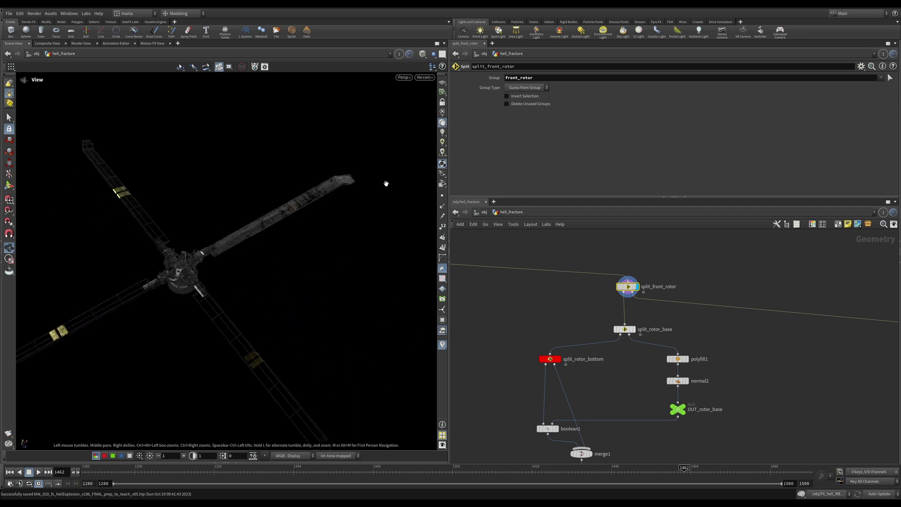
pyautogui.click(442, 165)
pyautogui.moveTo(308, 235)
pyautogui.mouseDown()
pyautogui.moveTo(247, 252)
pyautogui.moveTo(262, 236)
pyautogui.mouseUp()
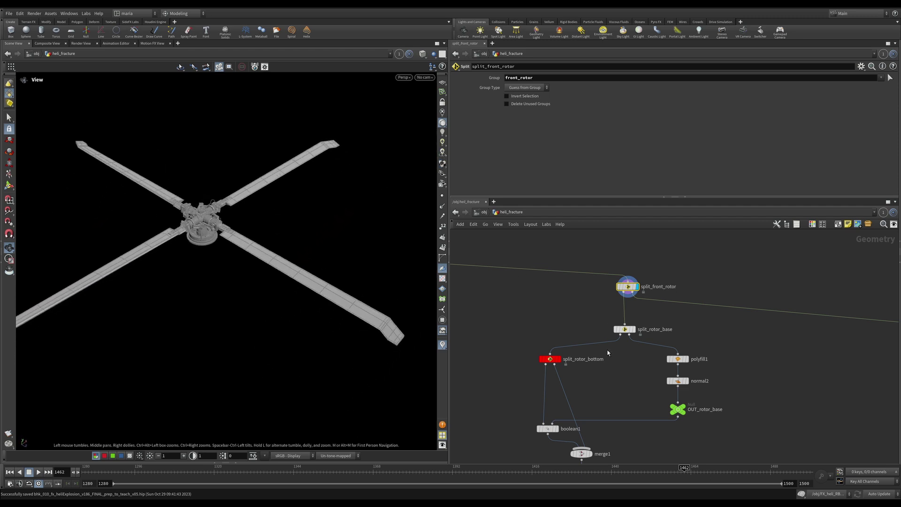
# - Display the split_rotor_base output and examine the ring beneath the rotor hub up close
pyautogui.moveTo(617, 373); pyautogui.dragTo(629, 349, button='middle')
pyautogui.click(638, 306)
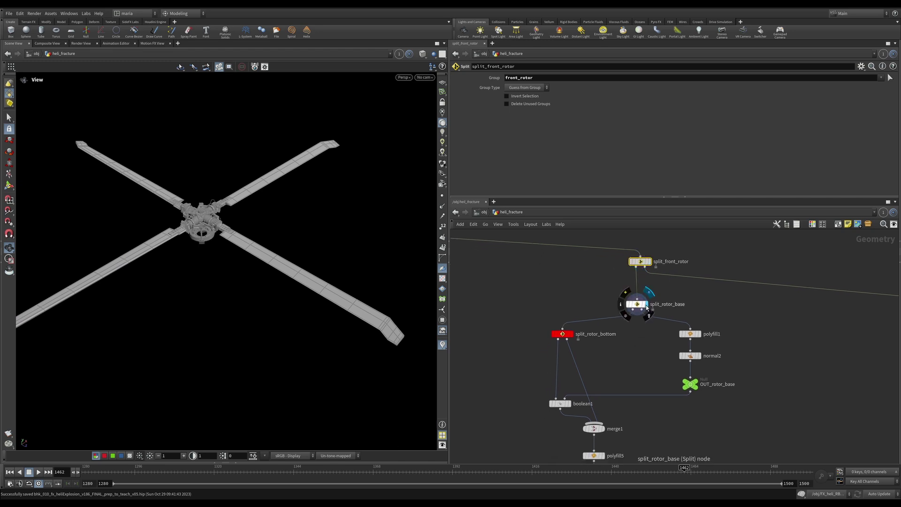
pyautogui.moveTo(171, 255); pyautogui.dragTo(243, 201)
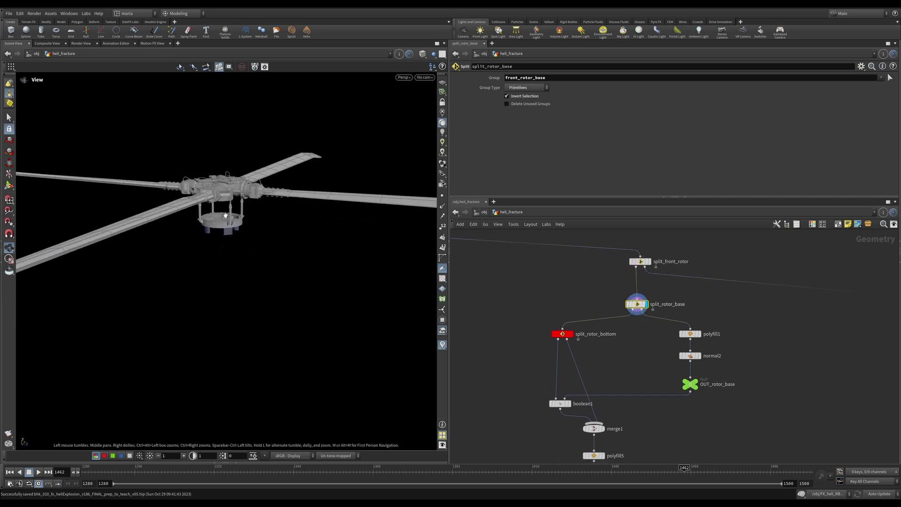
pyautogui.moveTo(200, 232); pyautogui.dragTo(295, 146, button='right')
pyautogui.moveTo(295, 145); pyautogui.dragTo(297, 203, button='middle')
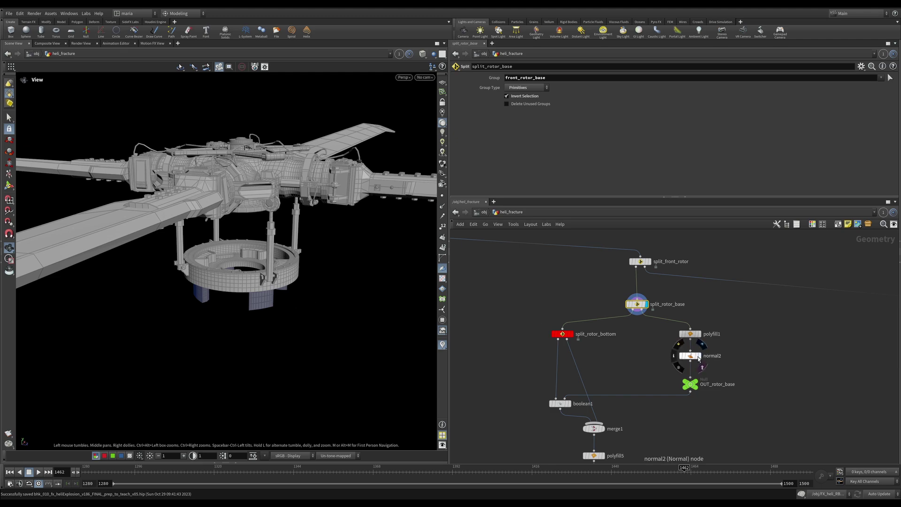
# - Overlay normal2 as a template and inspect from below how the rotor base intersects the ring
pyautogui.click(702, 366)
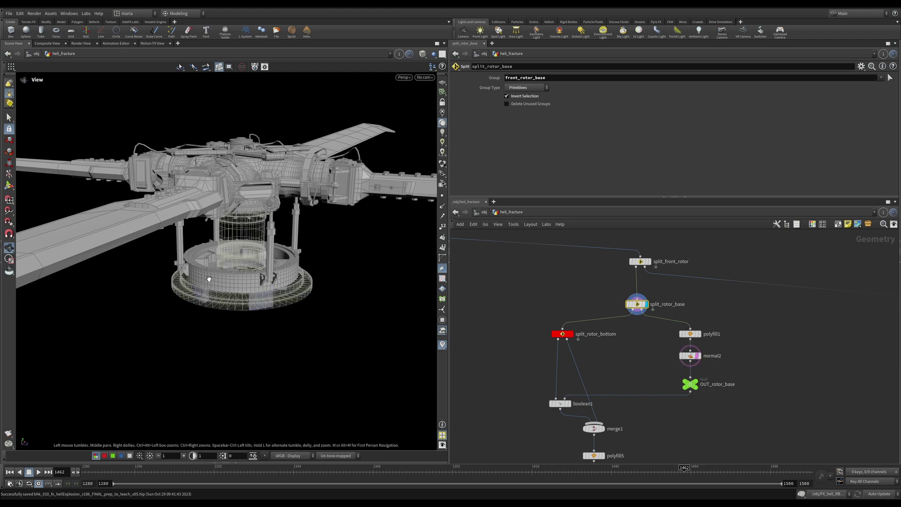
pyautogui.scroll(3, 253, 251)
pyautogui.scroll(3, 253, 251)
pyautogui.moveTo(269, 375); pyautogui.dragTo(263, 308)
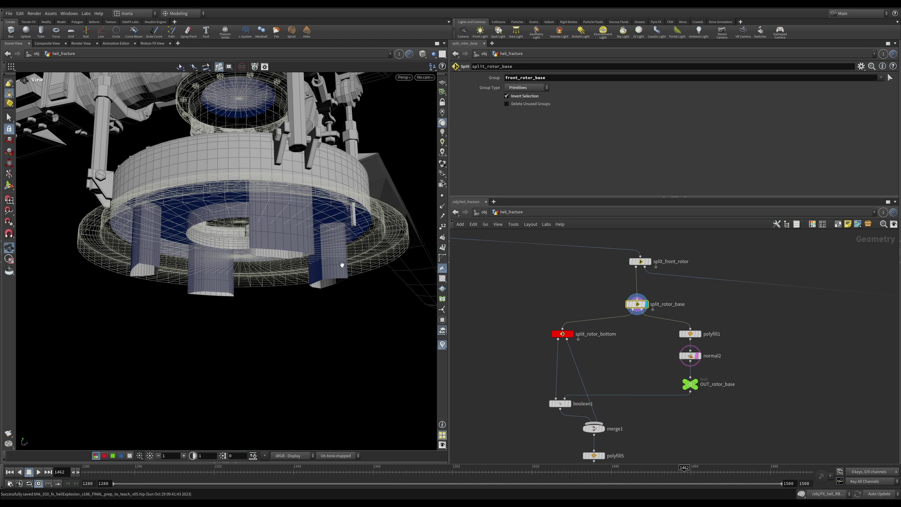
# - Display the boolean1 output and examine the cut ring against the templated rotor base from below and above
pyautogui.click(569, 404)
pyautogui.click(560, 404)
pyautogui.moveTo(289, 200); pyautogui.dragTo(246, 280, button='middle')
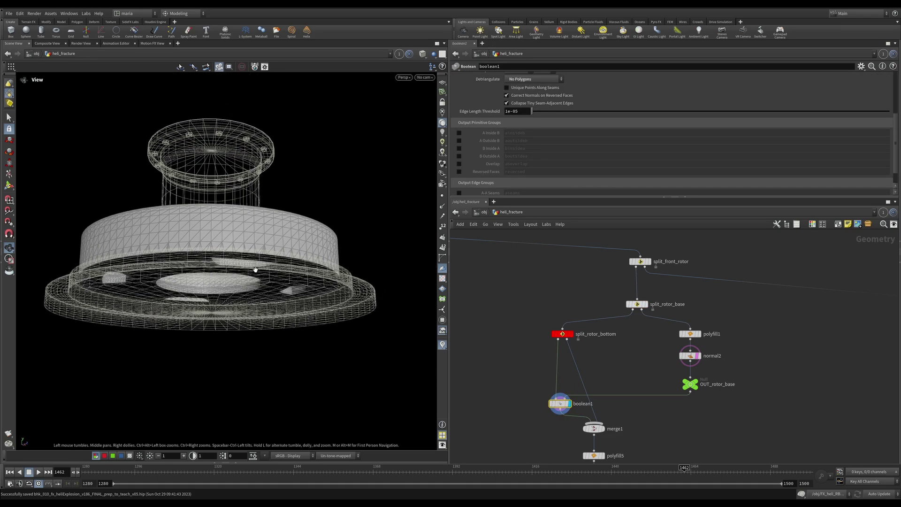
pyautogui.moveTo(255, 270); pyautogui.dragTo(387, 315)
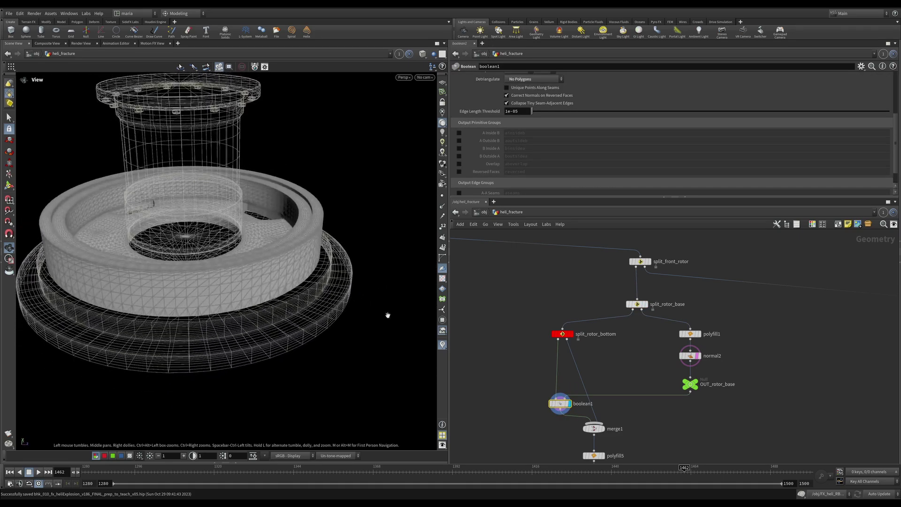
pyautogui.moveTo(642, 417); pyautogui.dragTo(639, 392, button='middle')
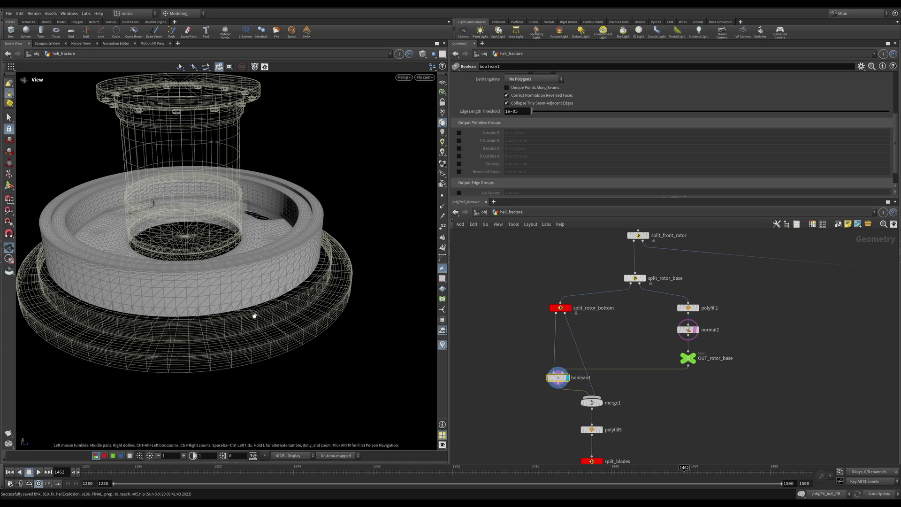
# - Display merge1 without the normal2 template and examine the recombined rotor and its blades
pyautogui.moveTo(621, 410); pyautogui.dragTo(635, 371, button='middle')
pyautogui.click(616, 364)
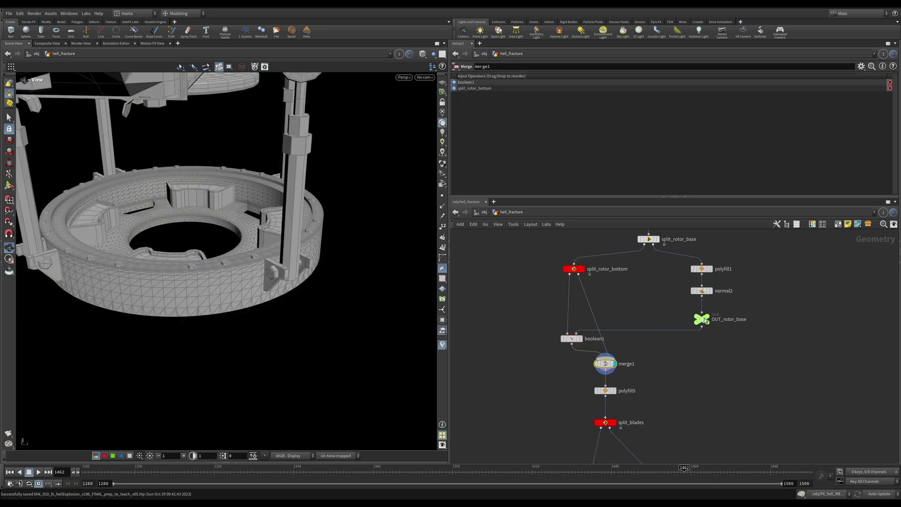
pyautogui.moveTo(420, 322); pyautogui.dragTo(44, 368)
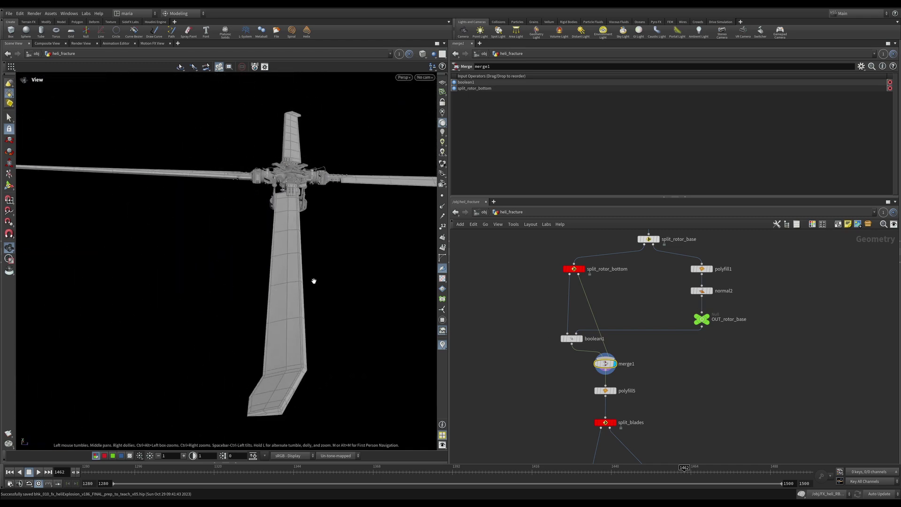
pyautogui.moveTo(311, 280); pyautogui.dragTo(278, 282)
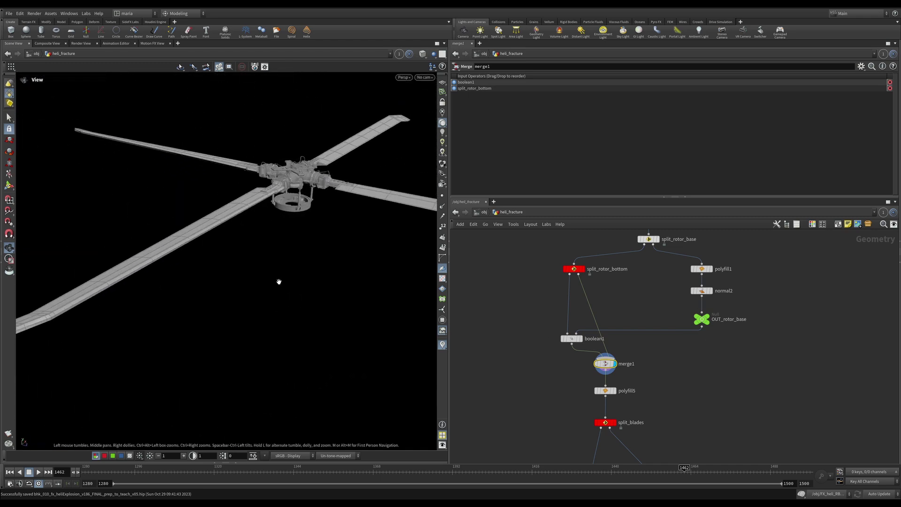
# - Display the polyfill5 output, followed by the split_blades output, to review how the blades are separated from the hub
pyautogui.click(606, 391)
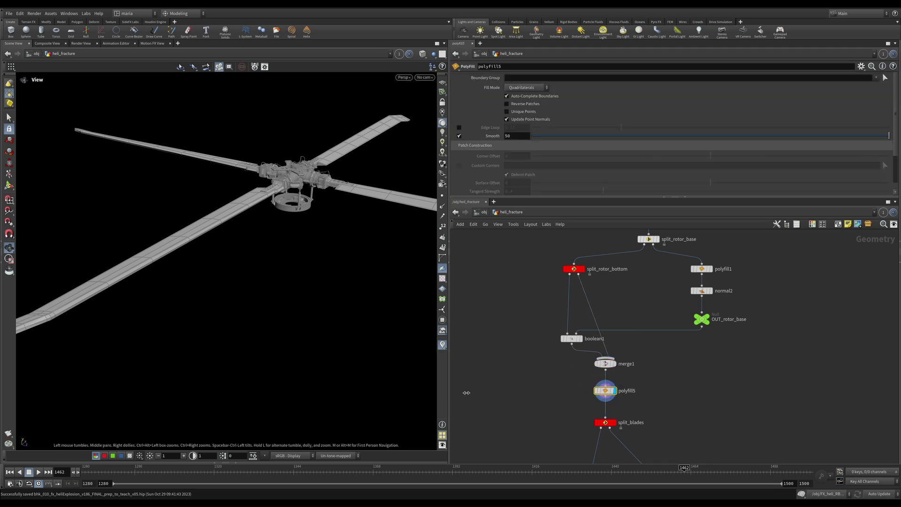
pyautogui.moveTo(567, 414); pyautogui.dragTo(554, 281, button='middle')
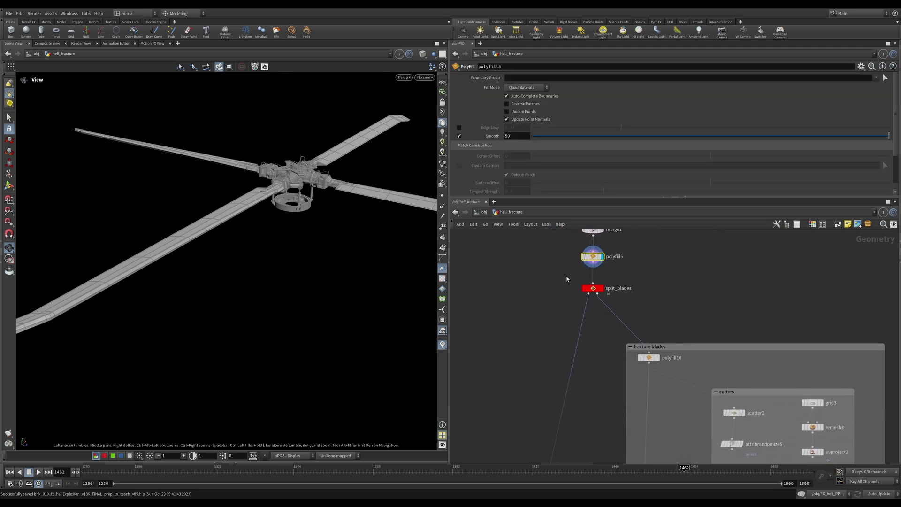
pyautogui.click(604, 287)
pyautogui.click(592, 288)
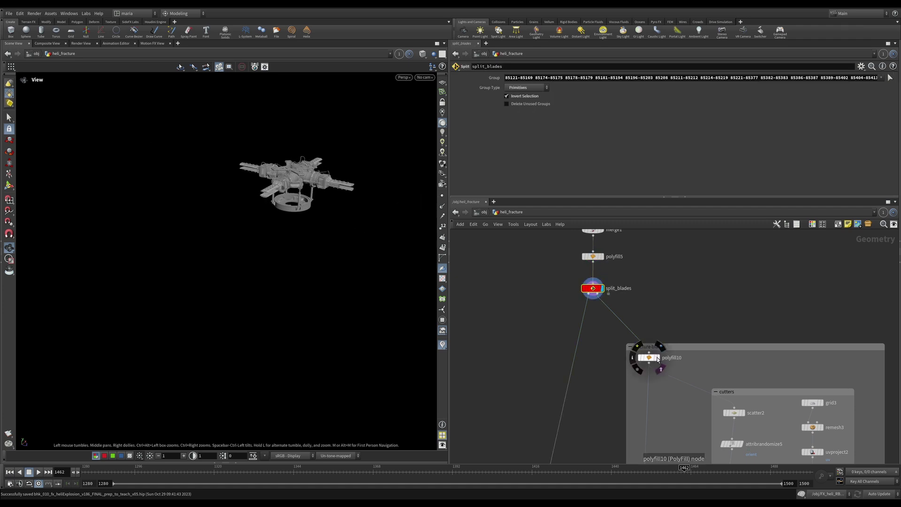
# - Display polyfill10 in the fracture blades group and toggle its bypass to compare open and filled blade ends
pyautogui.click(660, 346)
pyautogui.click(650, 359)
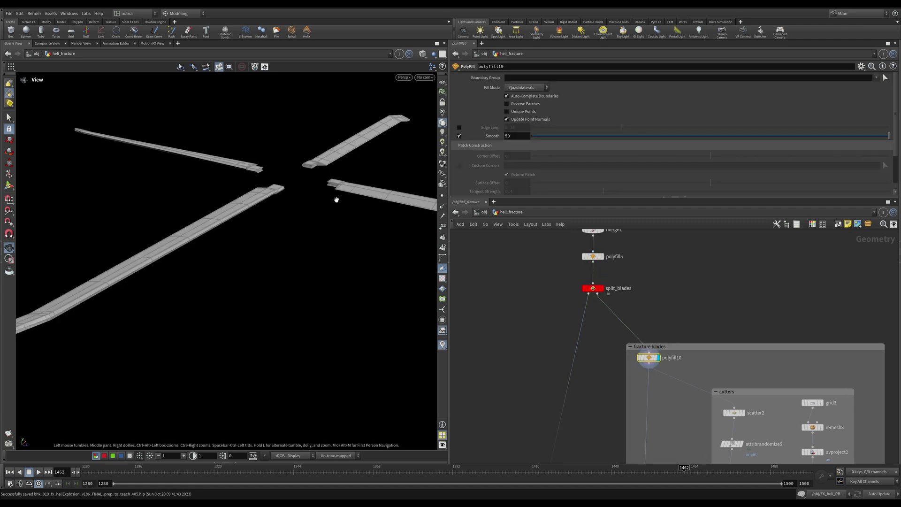
pyautogui.moveTo(620, 414); pyautogui.dragTo(537, 342, button='middle')
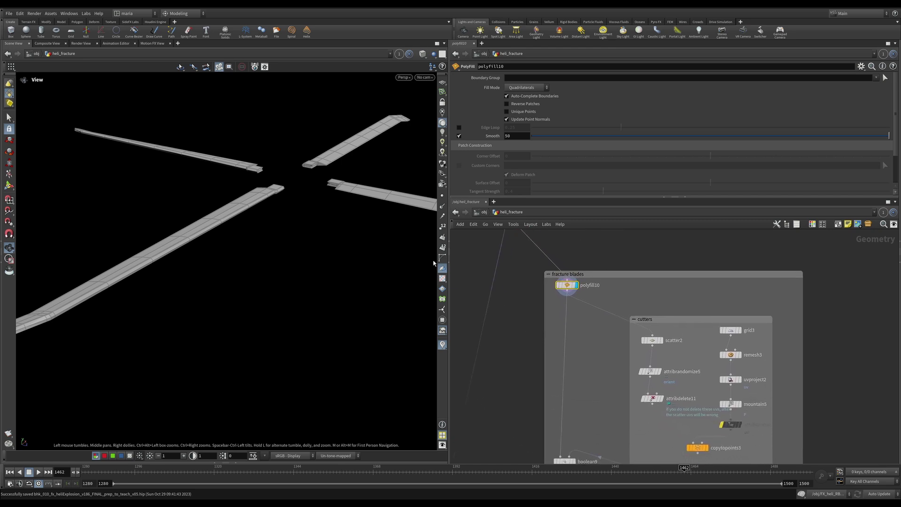
pyautogui.moveTo(318, 170); pyautogui.dragTo(463, 122, button='right')
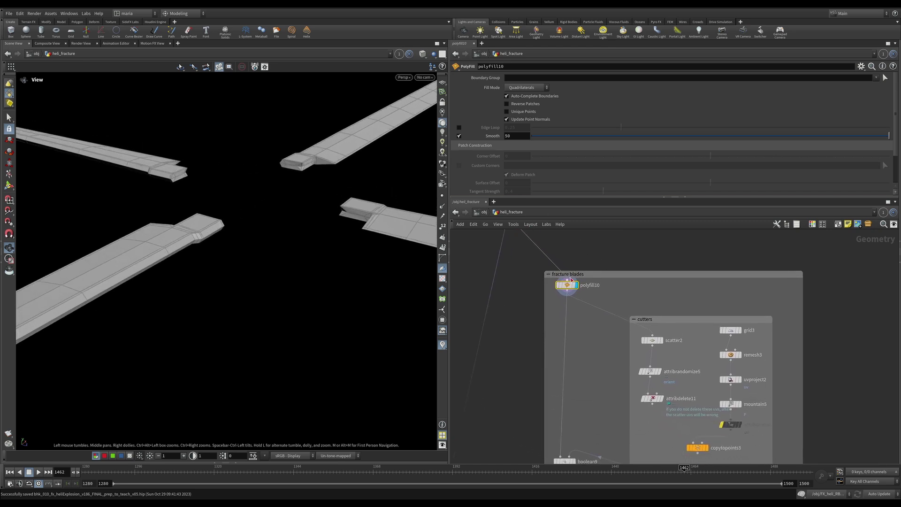
pyautogui.press('b')
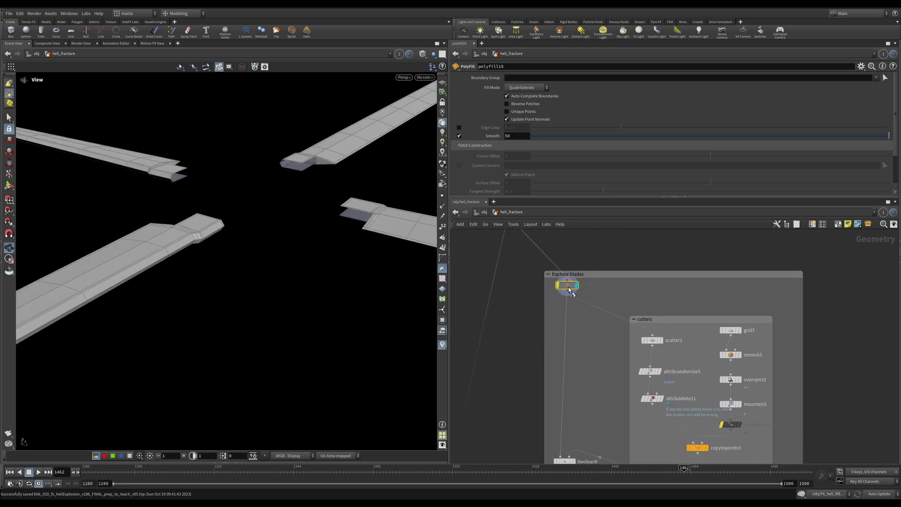
pyautogui.press('b')
pyautogui.press('b')
pyautogui.press('b')
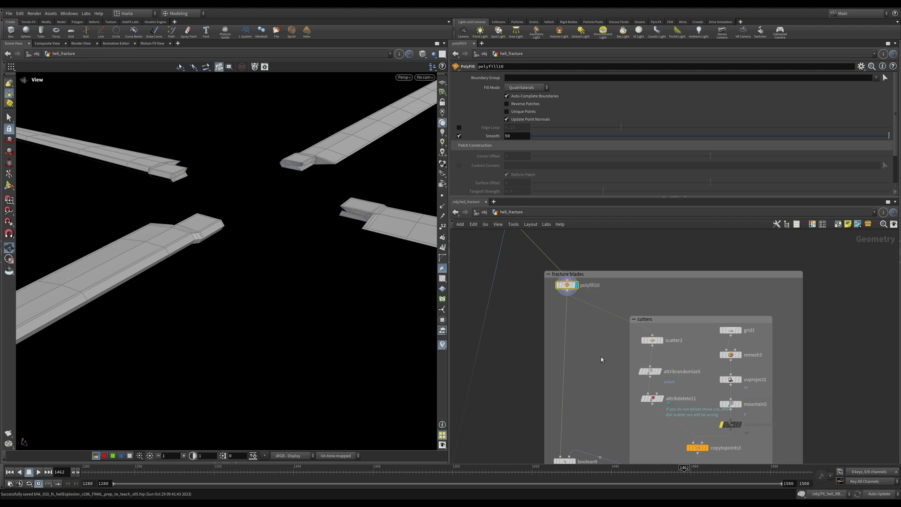
# - Display scatter2 in the cutters group and review the settings of attribrandomize5 and attribdelete11
pyautogui.moveTo(601, 359); pyautogui.dragTo(582, 338, button='middle')
pyautogui.moveTo(313, 152); pyautogui.dragTo(177, 243, button='right')
pyautogui.moveTo(177, 215); pyautogui.dragTo(207, 234)
pyautogui.moveTo(279, 214); pyautogui.dragTo(342, 271, button='middle')
pyautogui.click(640, 320)
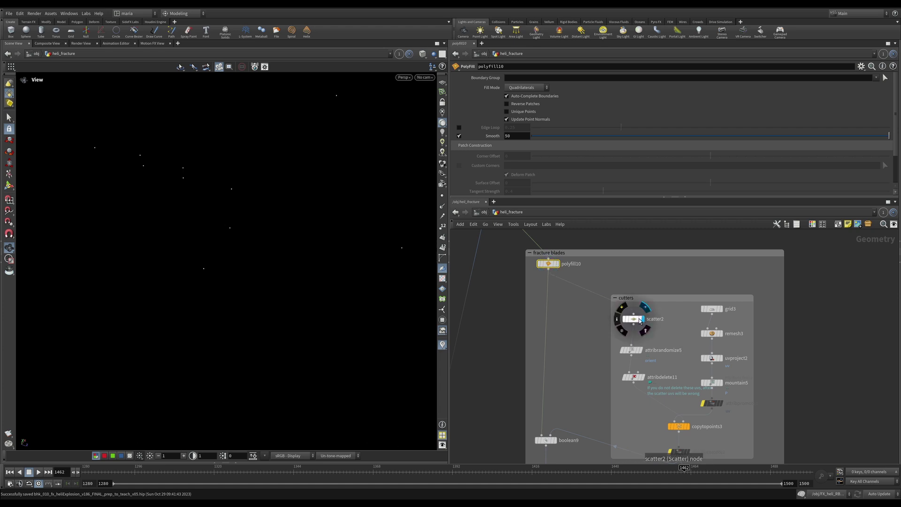
pyautogui.click(632, 350)
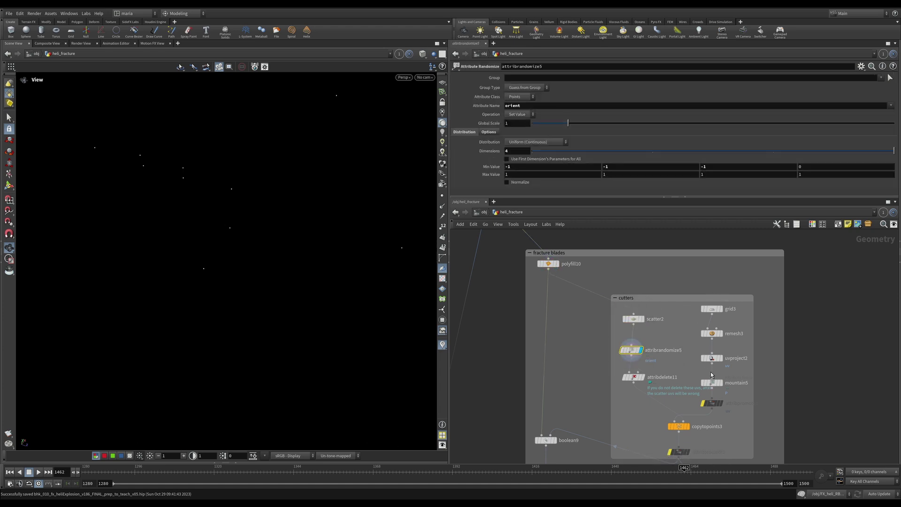
pyautogui.moveTo(625, 349); pyautogui.dragTo(624, 347)
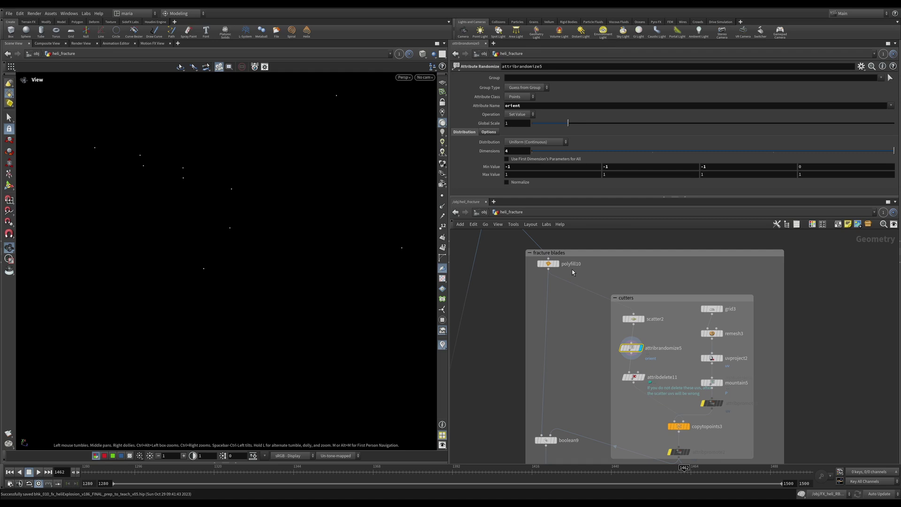
pyautogui.click(633, 378)
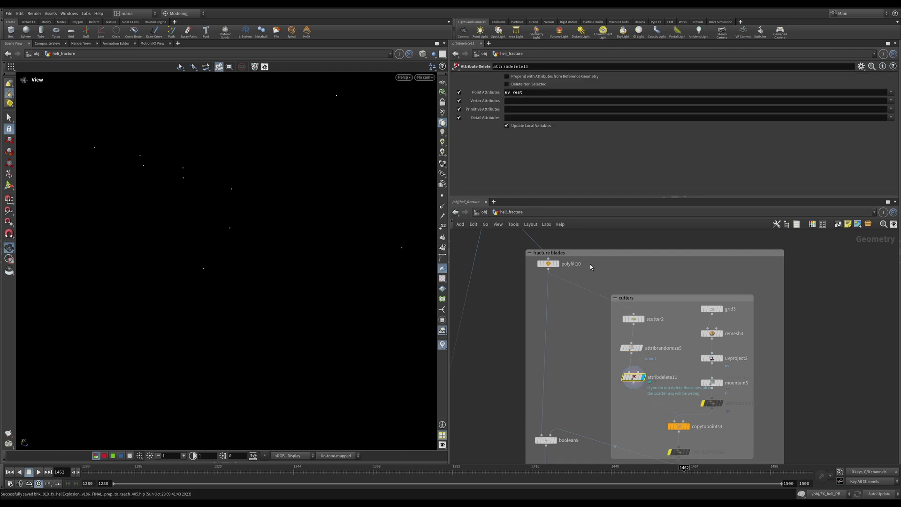
# - Inspect the node information of attribdelete11 and attribrandomize5 to check which point attributes the scattered points carry
pyautogui.middleClick(631, 380)
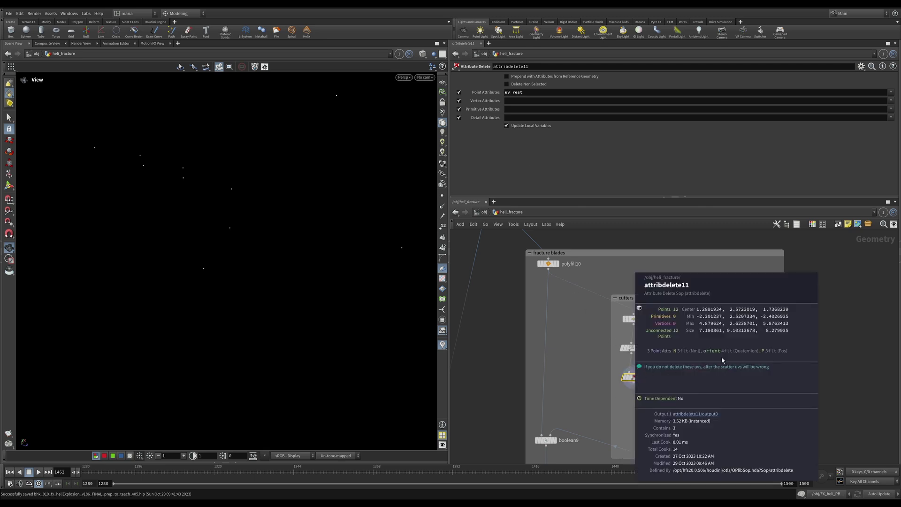
pyautogui.middleClick(631, 347)
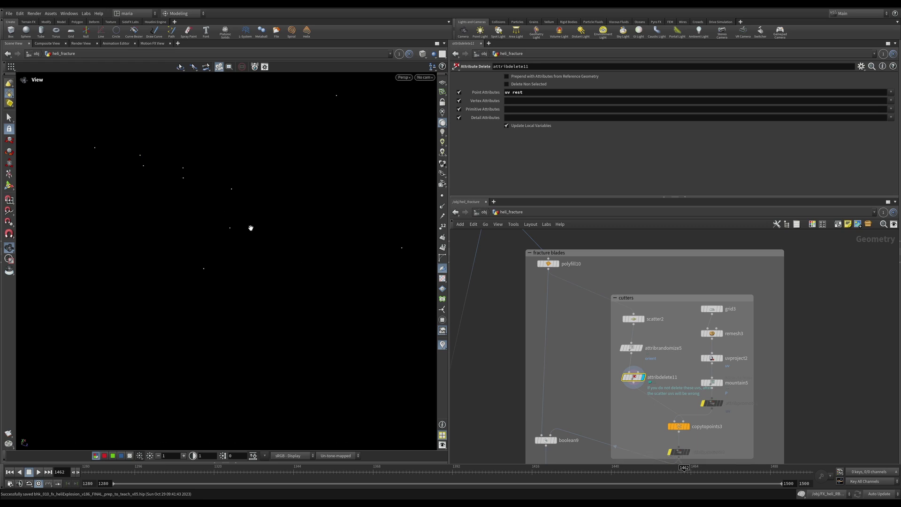
# - Display grid3, remesh3, uvproject2 and mountain5 in turn to review how the noisy cutter surface is built
pyautogui.moveTo(690, 411); pyautogui.dragTo(697, 365, button='middle')
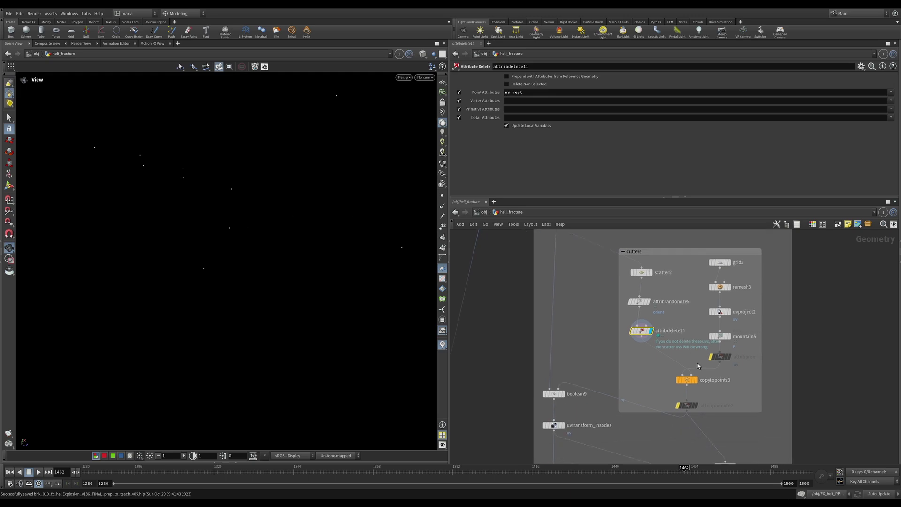
pyautogui.click(729, 263)
pyautogui.click(721, 264)
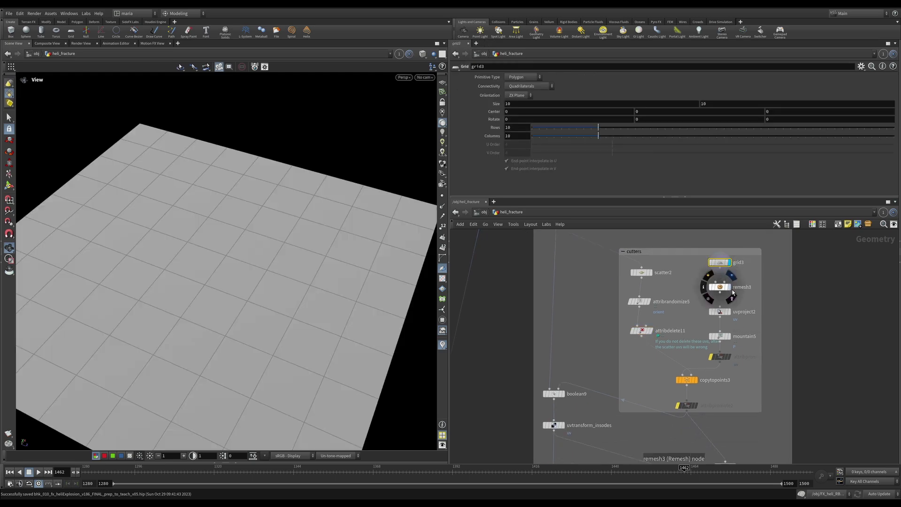
pyautogui.click(730, 287)
pyautogui.click(722, 287)
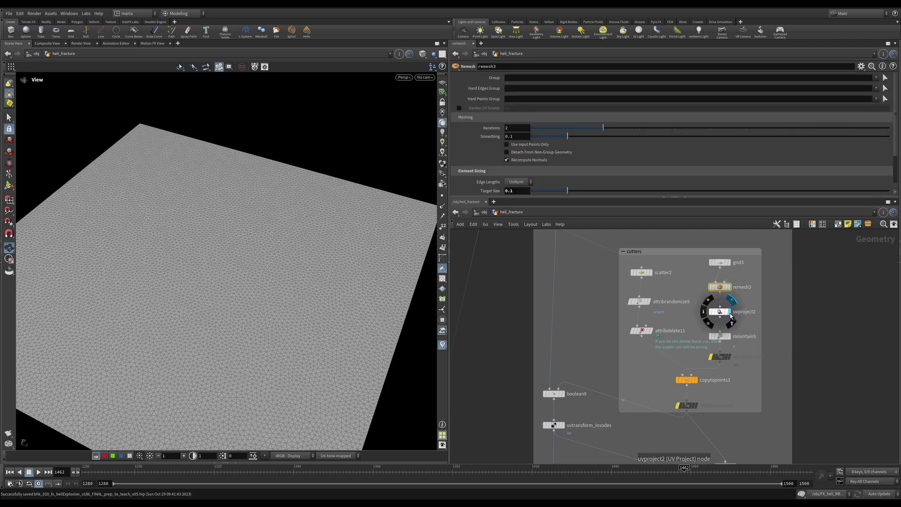
pyautogui.click(722, 314)
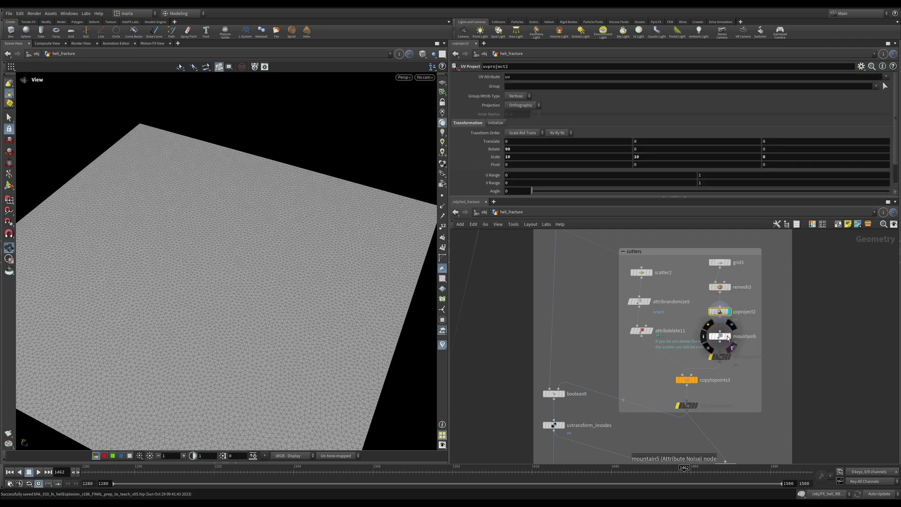
pyautogui.click(731, 325)
pyautogui.click(720, 337)
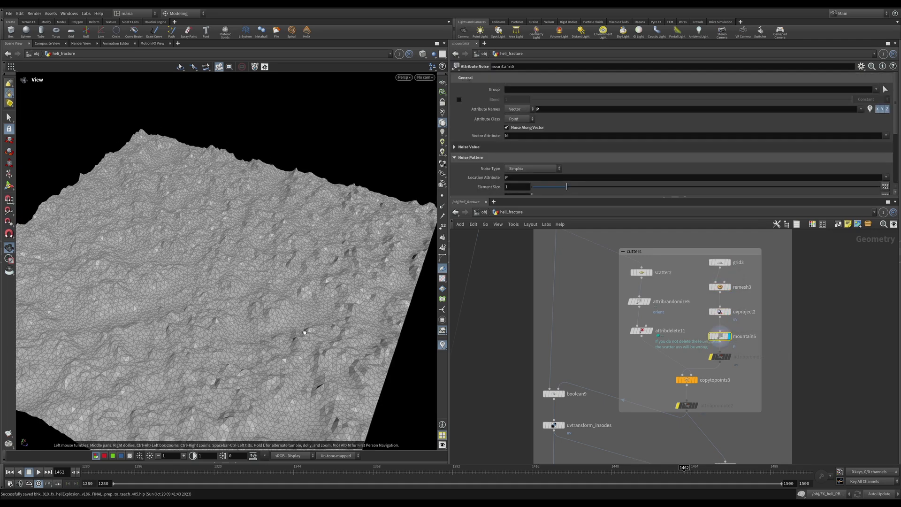
pyautogui.moveTo(302, 328); pyautogui.dragTo(296, 310)
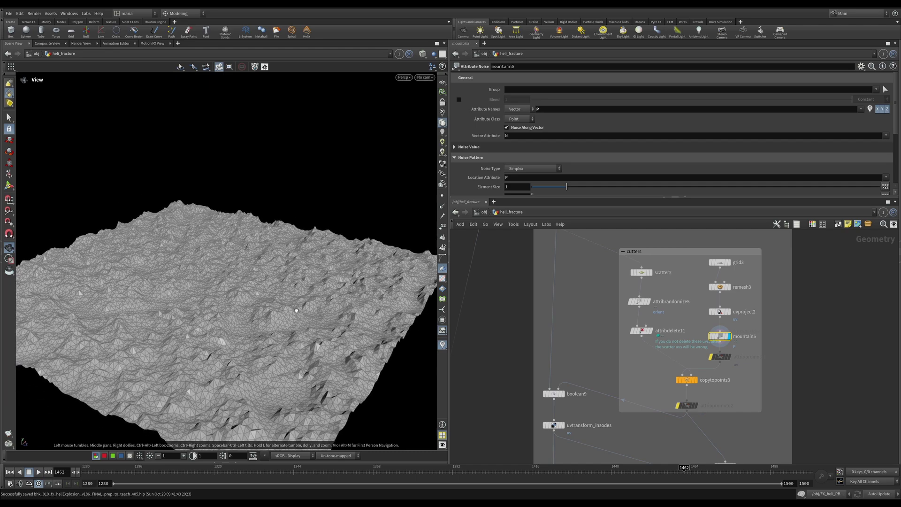
# - Display copytopoints3 in the cutters group and examine the cutter surfaces copied onto the scattered points
pyautogui.click(696, 380)
pyautogui.click(685, 380)
pyautogui.moveTo(274, 250); pyautogui.dragTo(199, 296, button='right')
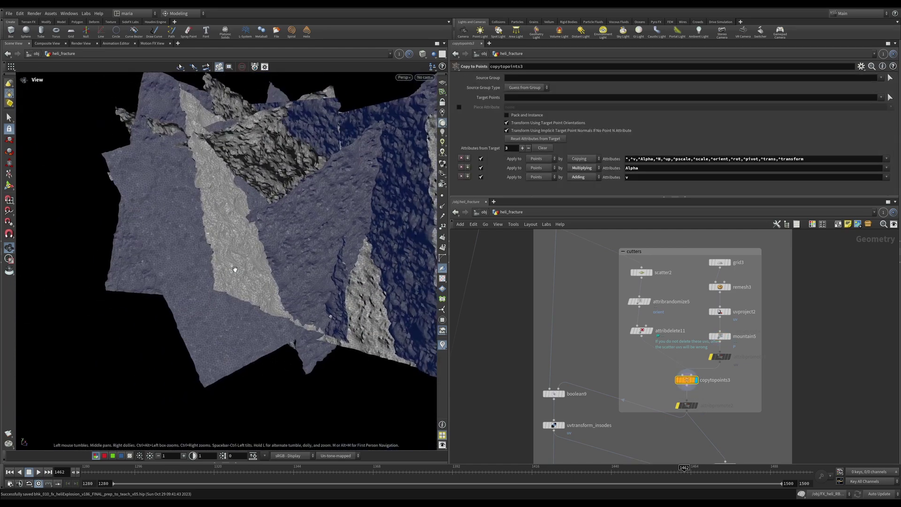
pyautogui.moveTo(283, 253); pyautogui.dragTo(203, 273, button='middle')
# - Display the uvquickshade1 output and move its node up closer to the cutters group
pyautogui.moveTo(661, 397); pyautogui.dragTo(648, 366, button='middle')
pyautogui.click(719, 434)
pyautogui.moveTo(712, 436); pyautogui.dragTo(718, 407)
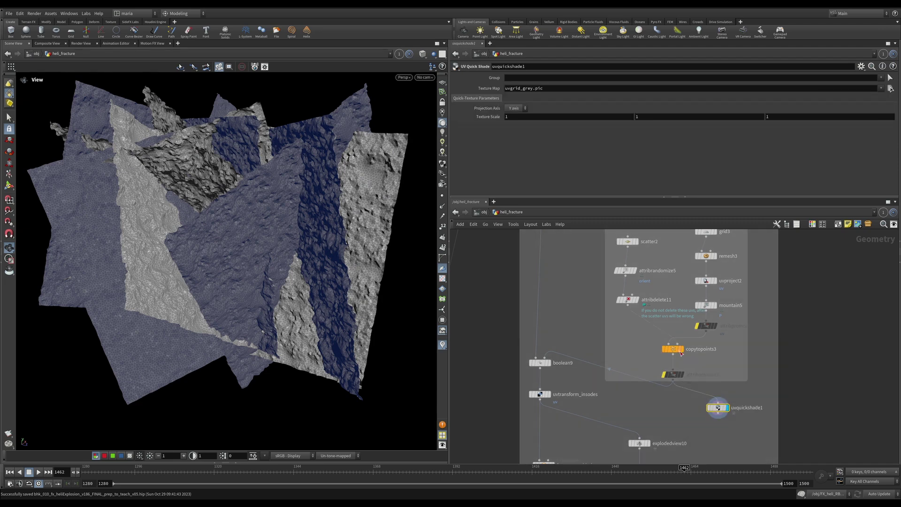
pyautogui.moveTo(201, 271); pyautogui.dragTo(231, 273)
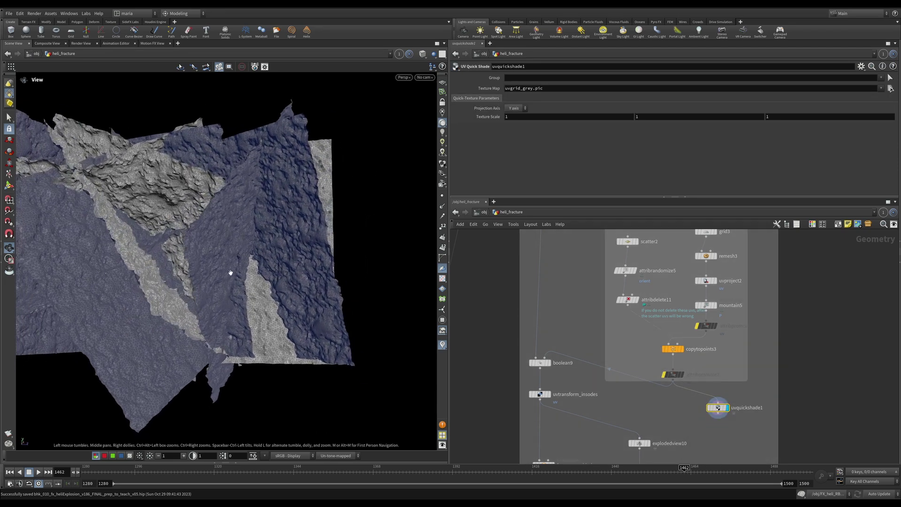
# - Open the geometry spreadsheet for uvquickshade1 and sort its vertices by uv[1]
pyautogui.click(247, 460)
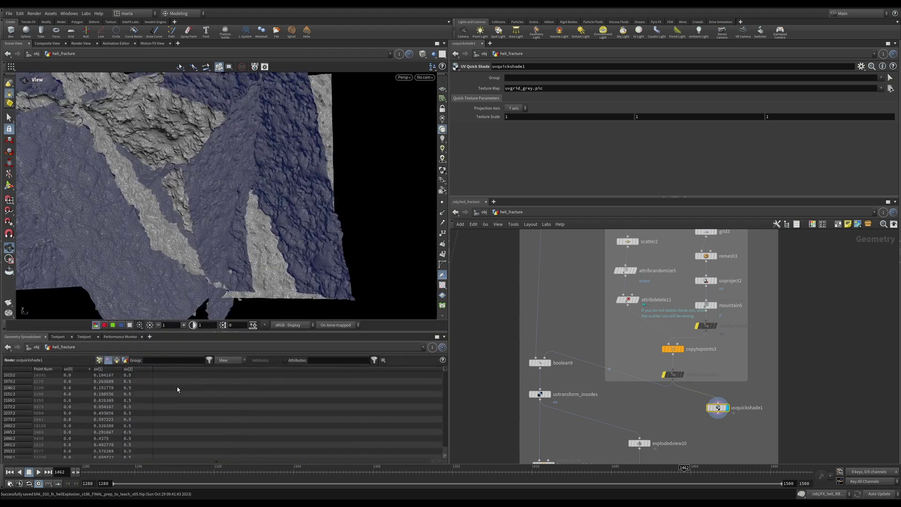
pyautogui.click(101, 369)
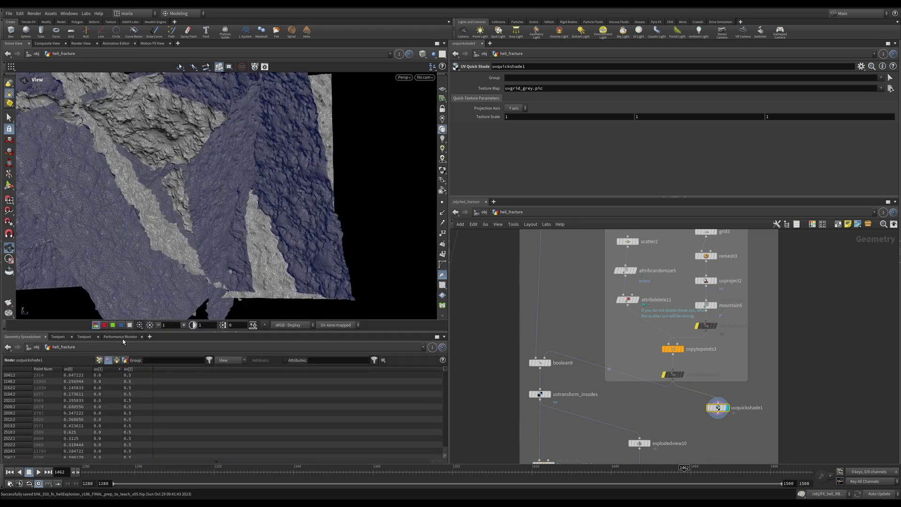
pyautogui.moveTo(183, 263); pyautogui.dragTo(342, 240)
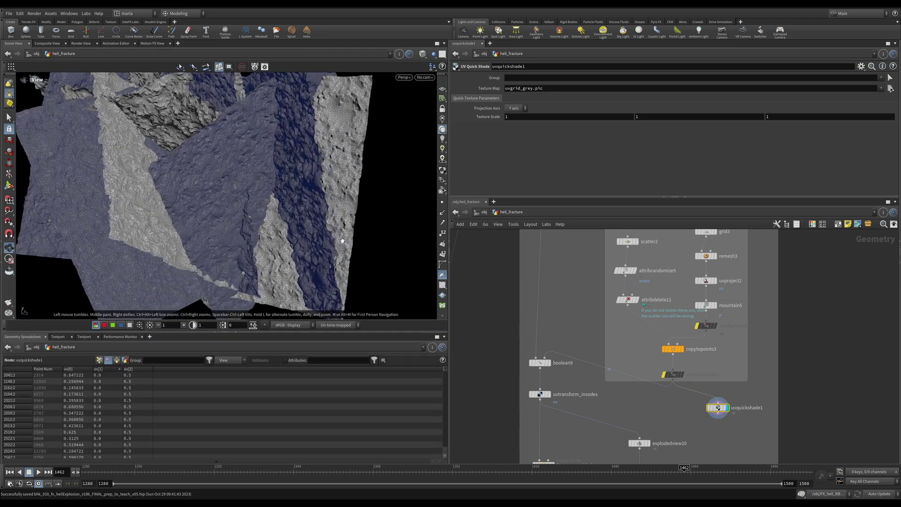
# - Show the UV grid texture on the cutters and compare the available UV grid styles
pyautogui.click(442, 285)
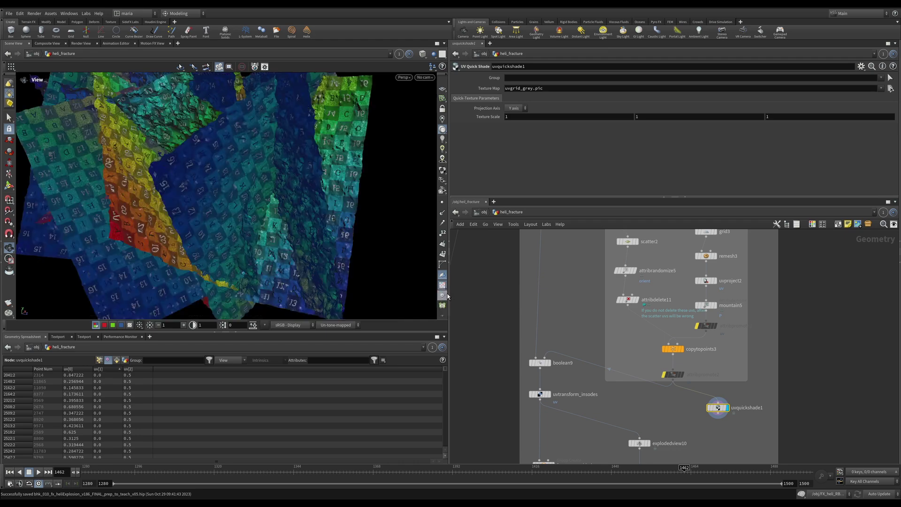
pyautogui.moveTo(342, 186); pyautogui.dragTo(332, 214)
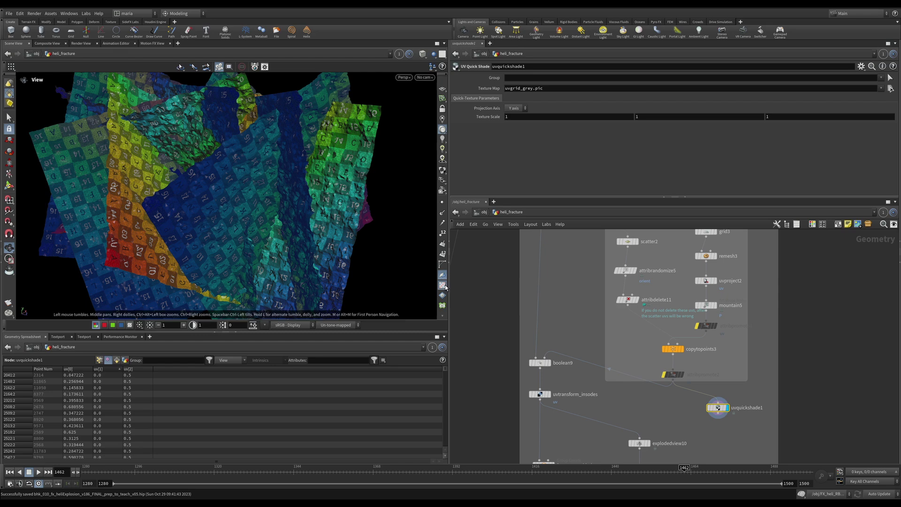
pyautogui.rightClick(443, 285)
pyautogui.click(457, 296)
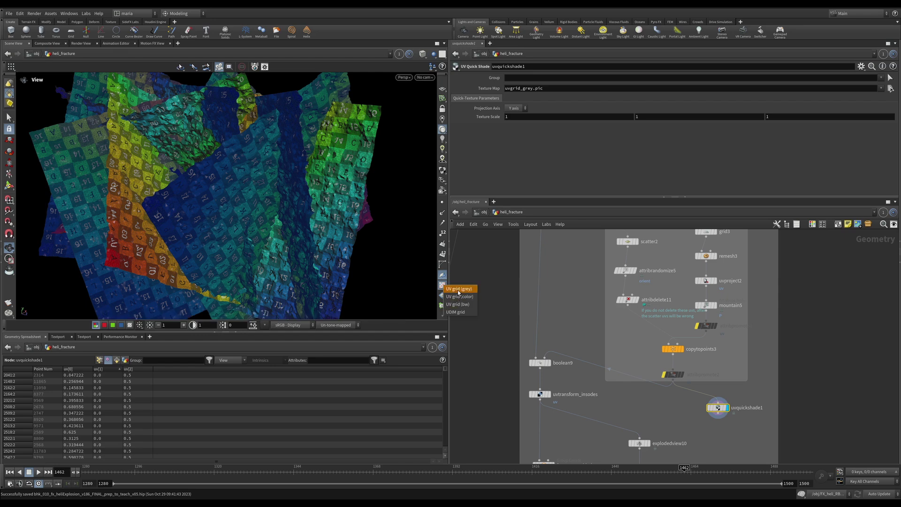
pyautogui.rightClick(441, 287)
pyautogui.click(447, 296)
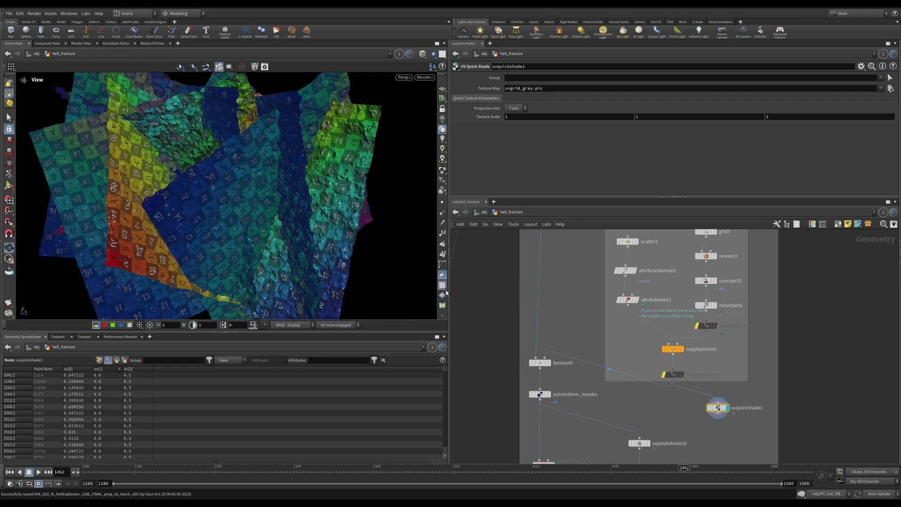
pyautogui.click(444, 288)
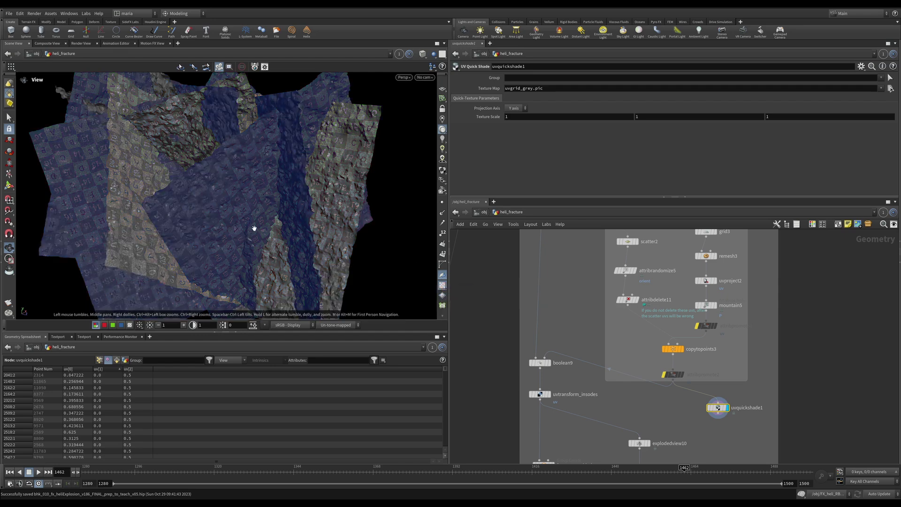
# - Check the copytopoints3 settings and enable the bypassed attribpromote1 and attribpromote2 nodes around it
pyautogui.moveTo(674, 350)
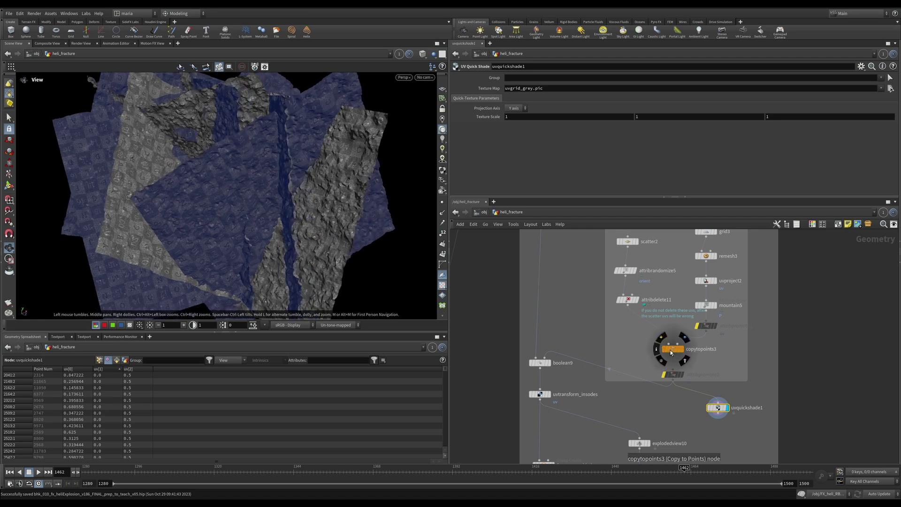
pyautogui.click(672, 350)
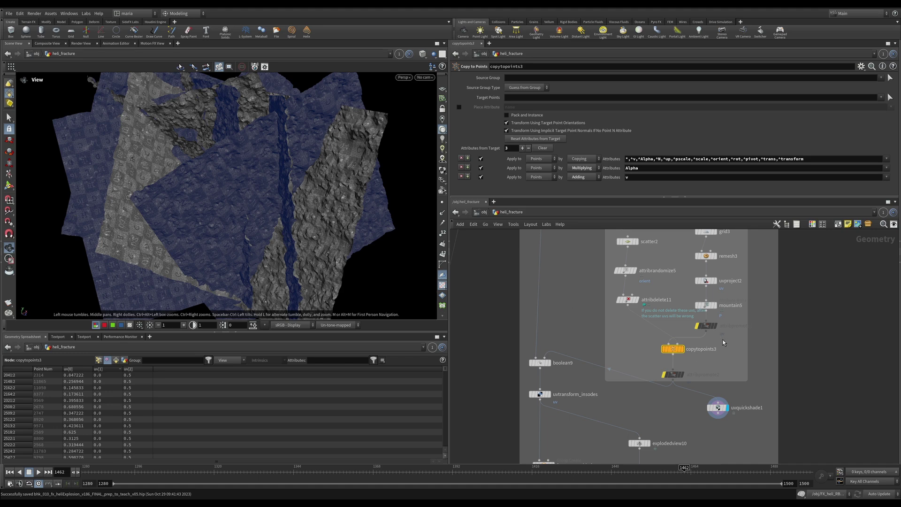
pyautogui.click(709, 326)
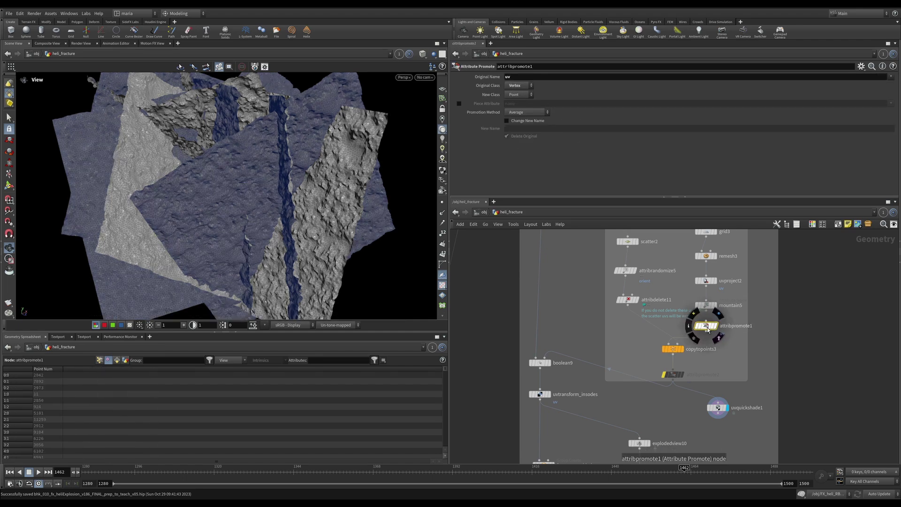
pyautogui.click(677, 376)
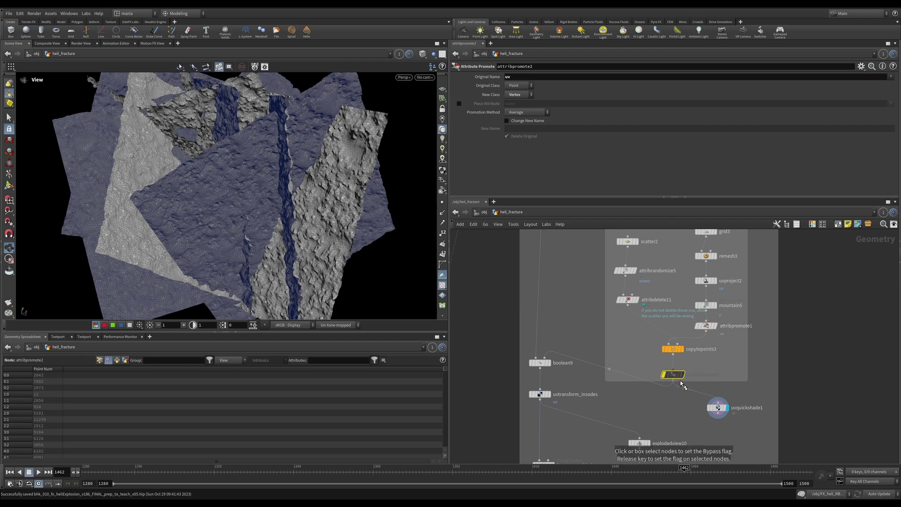
pyautogui.click(722, 411)
# - Display the colored UV grid on the cutters to check their UVs with both attribute promotions enabled
pyautogui.rightClick(430, 286)
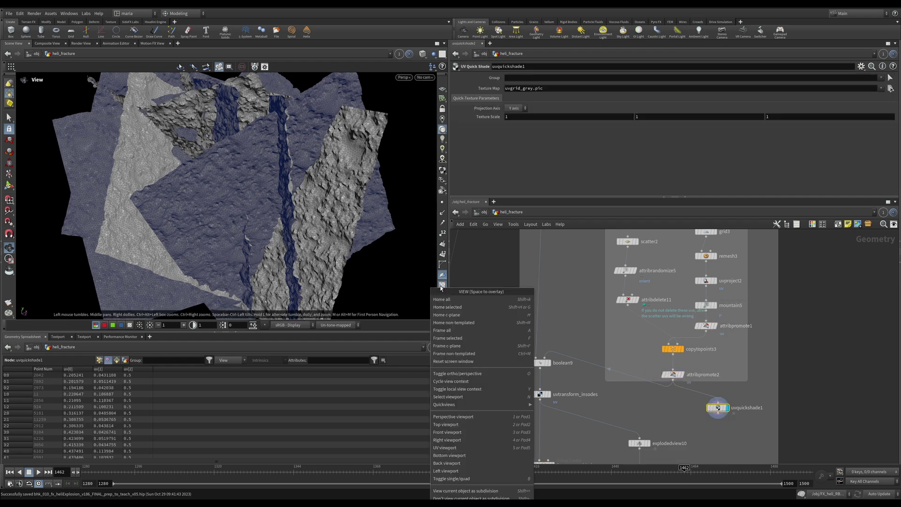
pyautogui.rightClick(440, 285)
pyautogui.moveTo(448, 297); pyautogui.dragTo(448, 296)
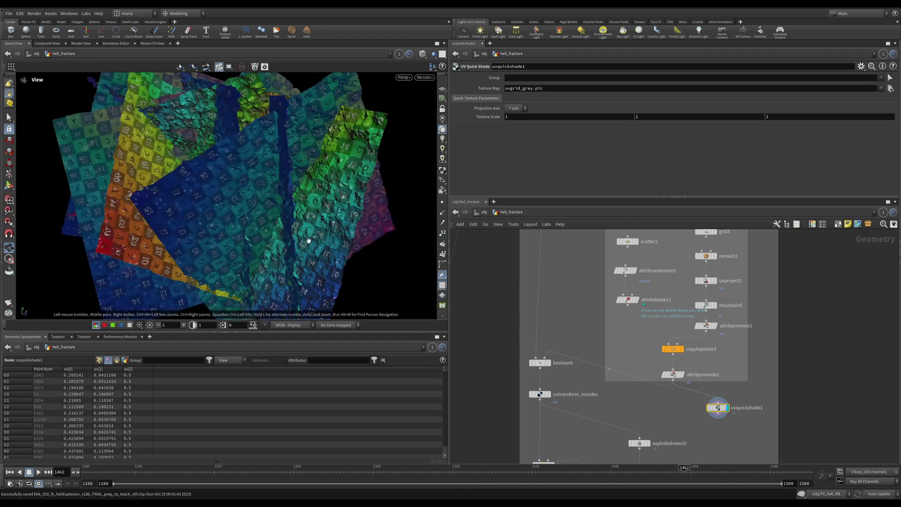
# - Bypass attribpromote2 and attribpromote1 again and return to uvquickshade1
pyautogui.moveTo(689, 365); pyautogui.dragTo(680, 375)
pyautogui.press('q')
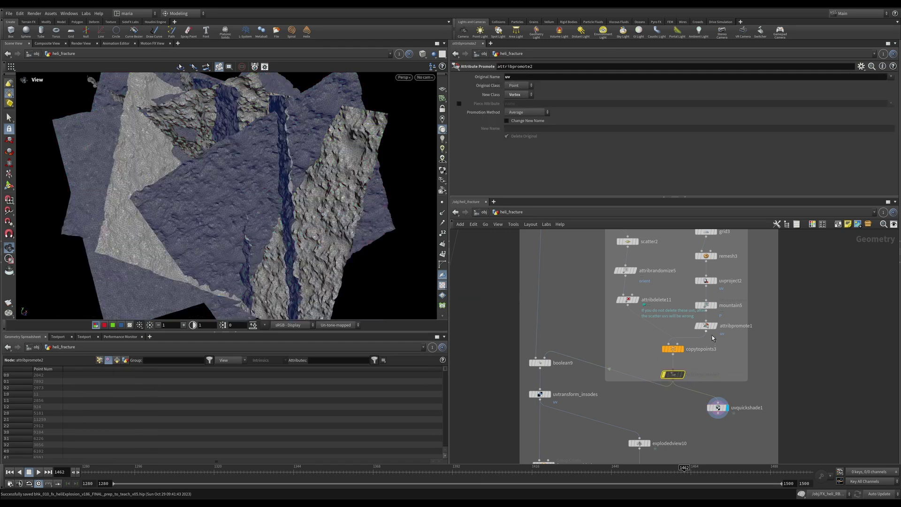
pyautogui.click(708, 325)
pyautogui.press('q')
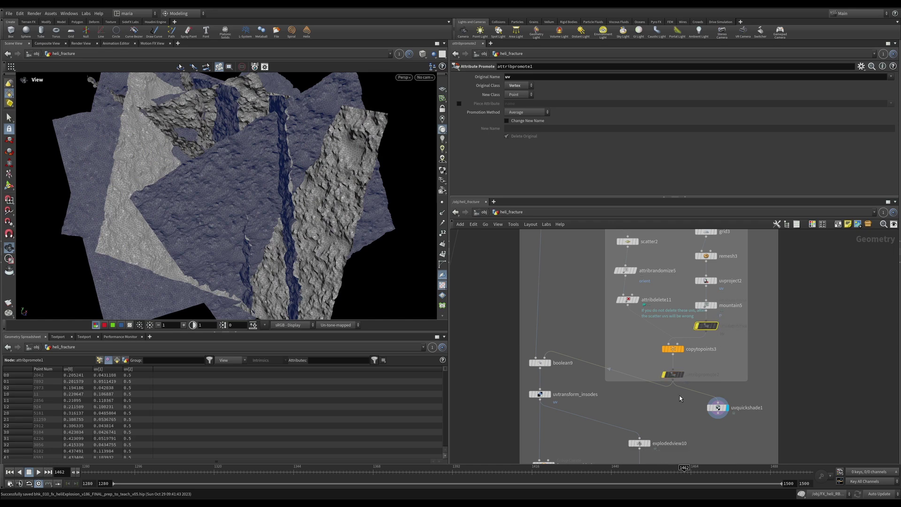
pyautogui.click(717, 407)
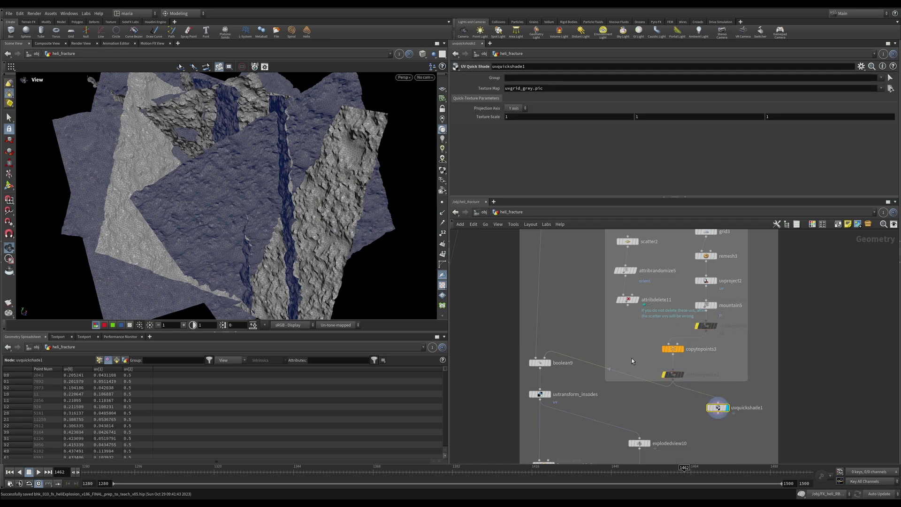
# - Show the UV grid on the cutters with both promotions bypassed and switch to another grid style
pyautogui.click(443, 285)
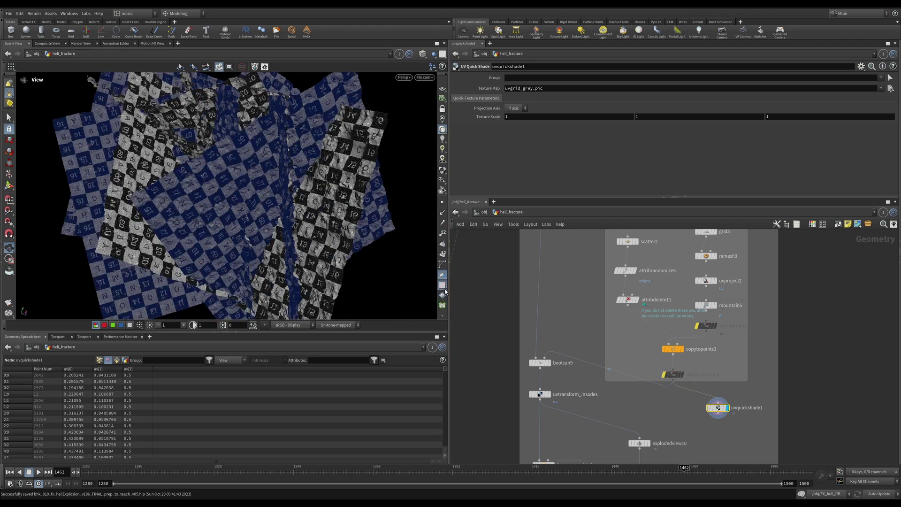
pyautogui.rightClick(441, 286)
pyautogui.click(455, 291)
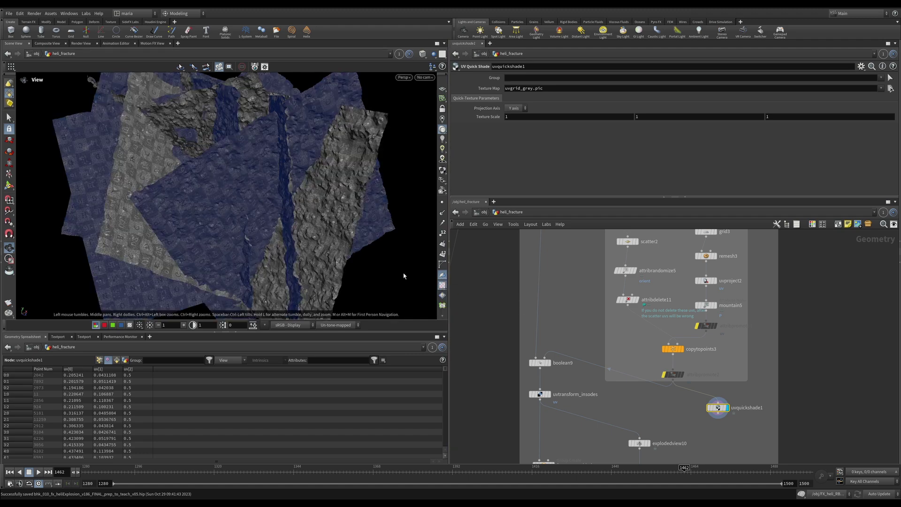
# - Display boolean9 in an enlarged perspective view and examine the cut lines across the four rotor blades
pyautogui.moveTo(718, 408); pyautogui.dragTo(721, 408)
pyautogui.moveTo(567, 377); pyautogui.dragTo(584, 362, button='middle')
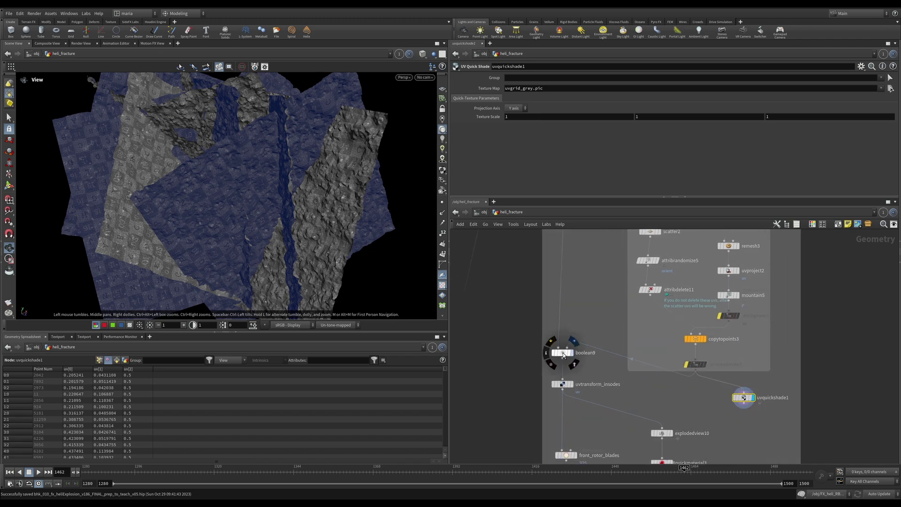
pyautogui.click(563, 355)
pyautogui.hotkey('space', 'b')
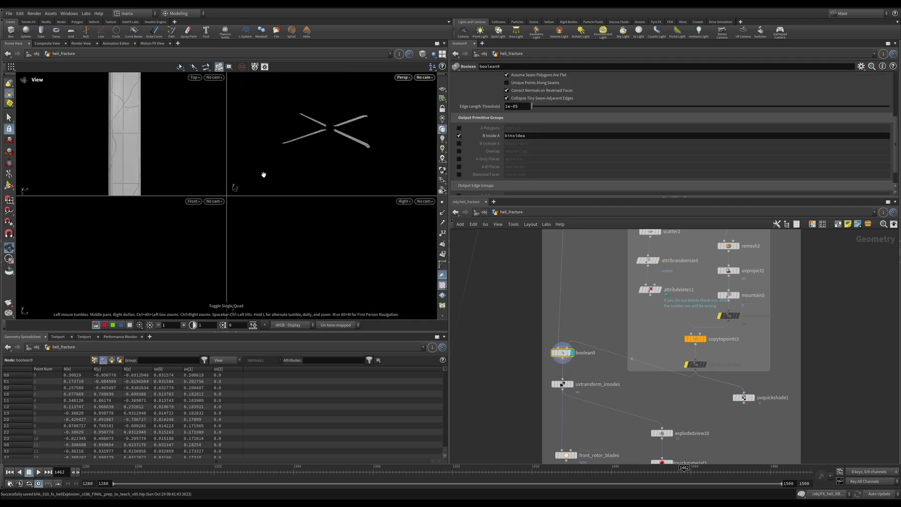
pyautogui.hotkey('space', 'b')
pyautogui.scroll(6, 294, 187)
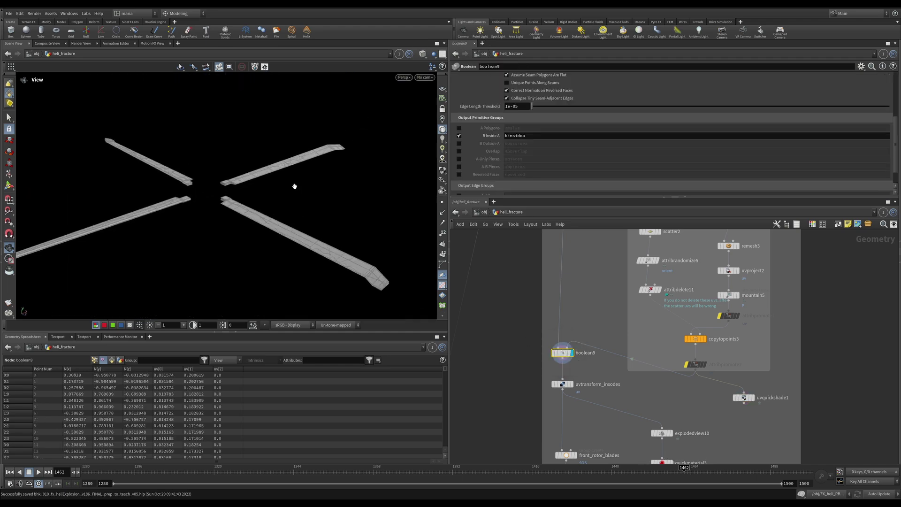
pyautogui.moveTo(311, 190); pyautogui.dragTo(367, 241)
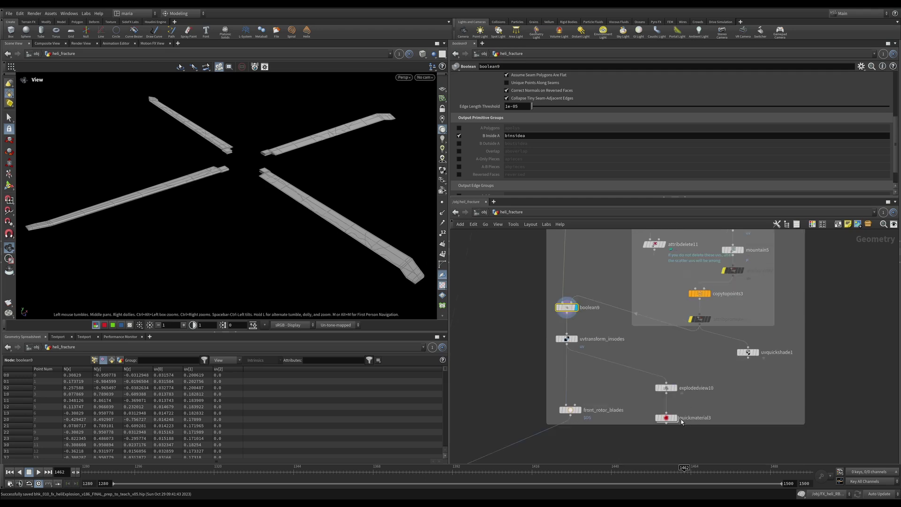
# - Display quickmaterial3 to review the exploded view of the fractured blade pieces with their material
pyautogui.click(668, 418)
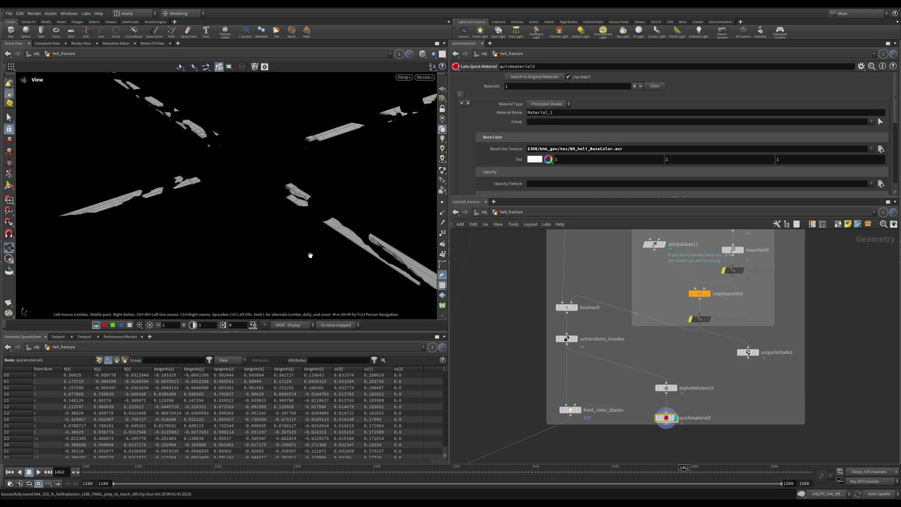
# - Turn on textured display for the exploded blade pieces and examine the interior cut faces of one blade up close
pyautogui.click(443, 172)
pyautogui.moveTo(156, 185); pyautogui.dragTo(186, 186)
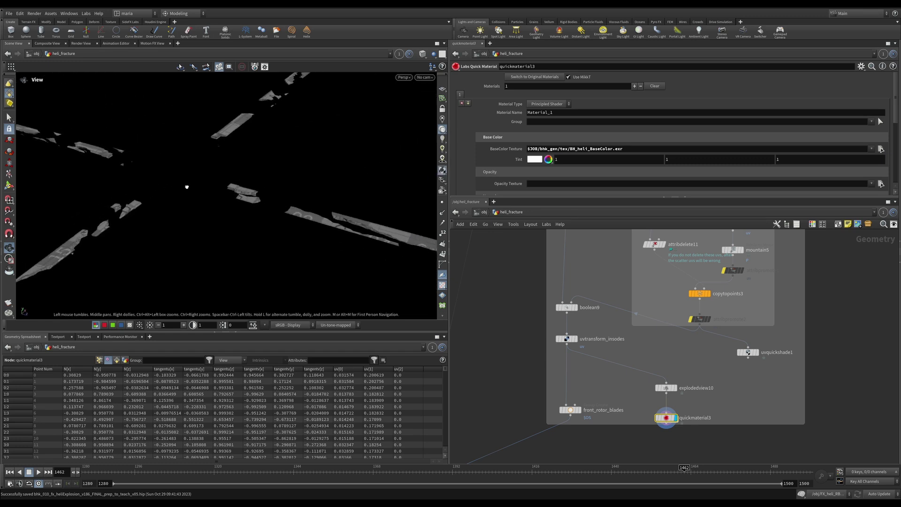
pyautogui.click(442, 285)
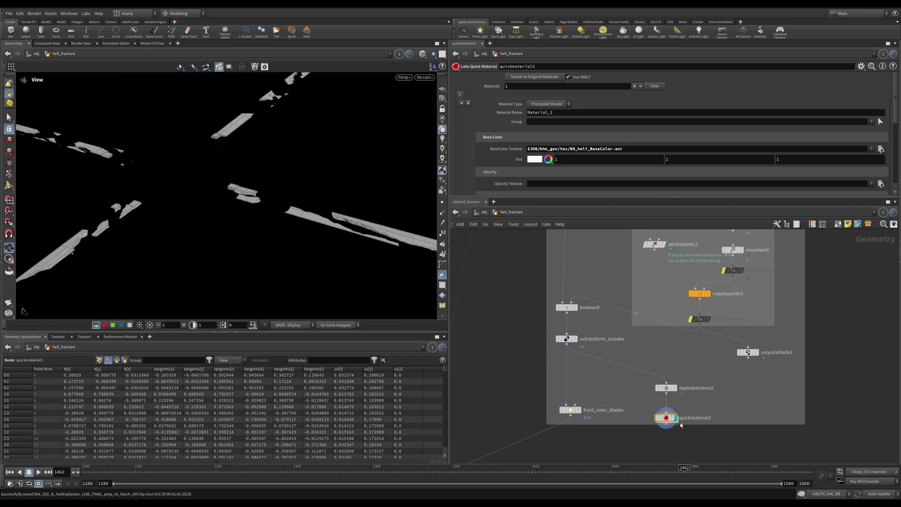
pyautogui.press('b')
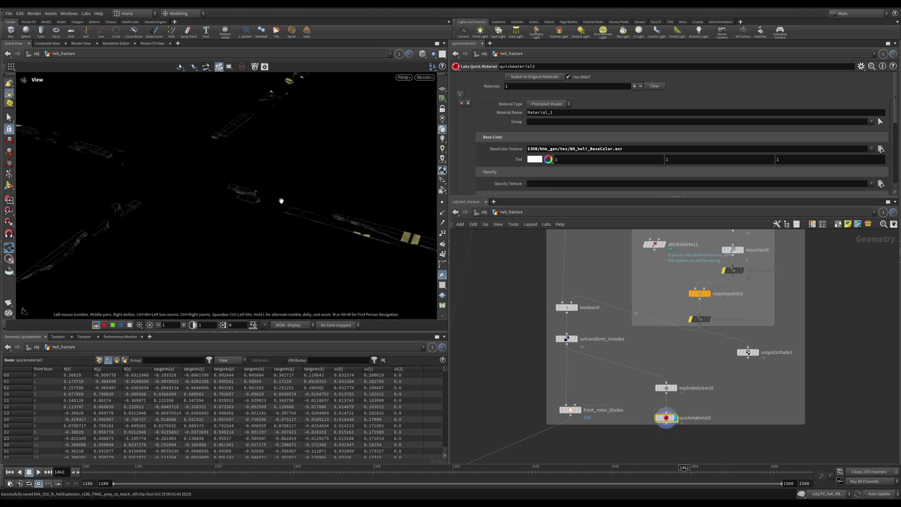
pyautogui.moveTo(351, 210)
pyautogui.mouseDown()
pyautogui.moveTo(346, 204)
pyautogui.moveTo(402, 197)
pyautogui.moveTo(311, 221)
pyautogui.moveTo(365, 197)
pyautogui.moveTo(394, 193)
pyautogui.moveTo(208, 264)
pyautogui.moveTo(207, 243)
pyautogui.mouseUp()
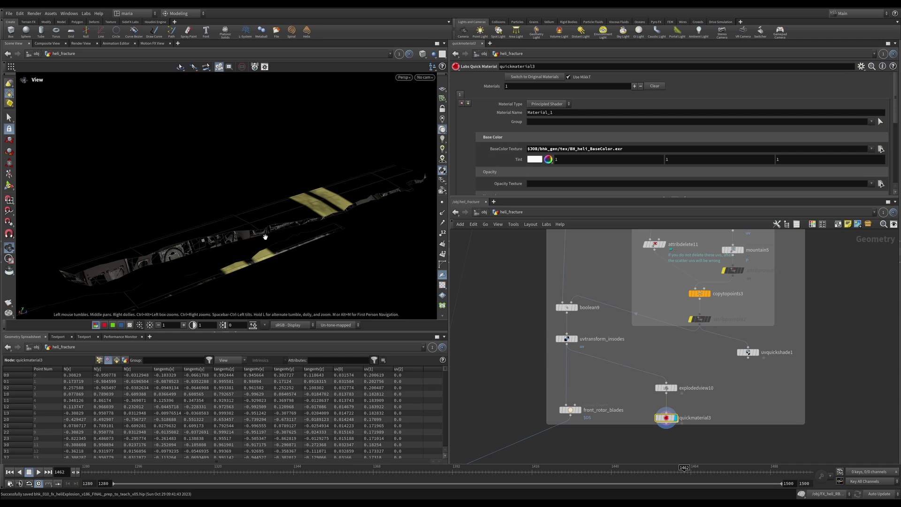
# - Toggle the bypass on uvtransform_insodes repeatedly to compare the inside texture scale, leaving the node enabled
pyautogui.click(567, 338)
pyautogui.press('b')
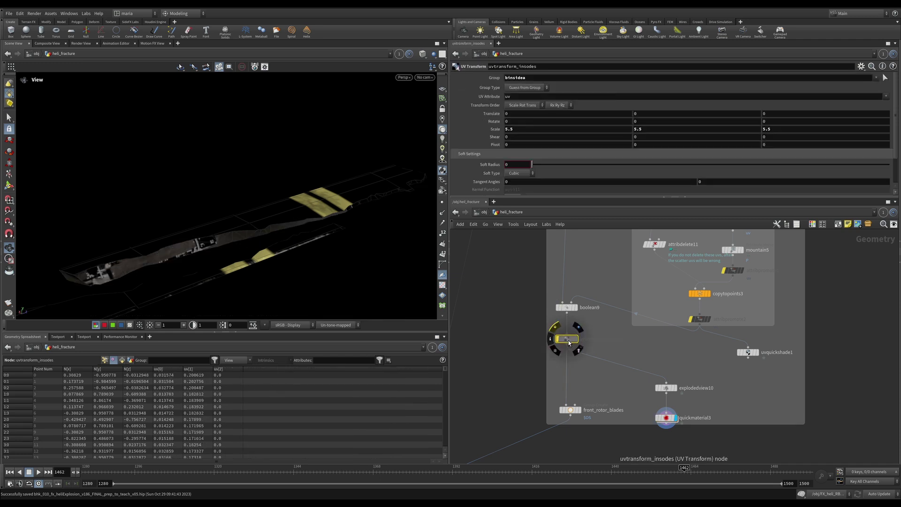
pyautogui.press('b')
pyautogui.press('b')
pyautogui.press('b')
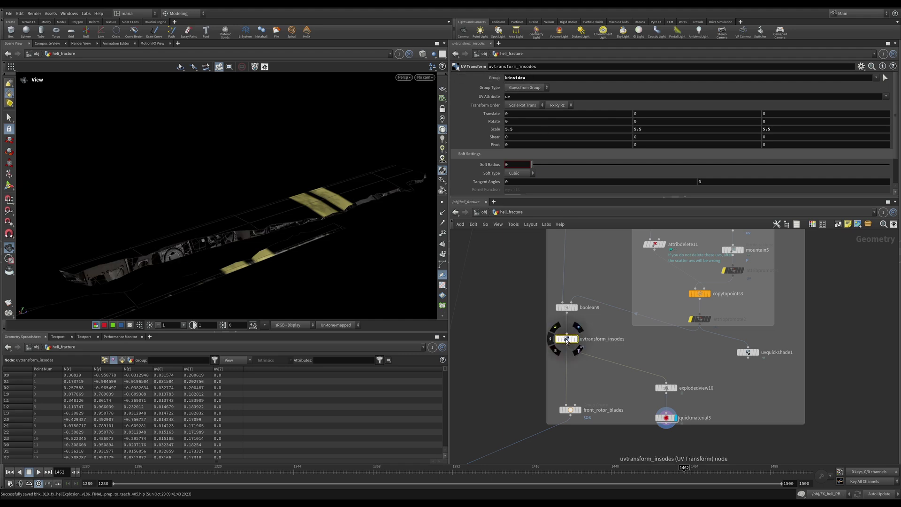
pyautogui.press('b')
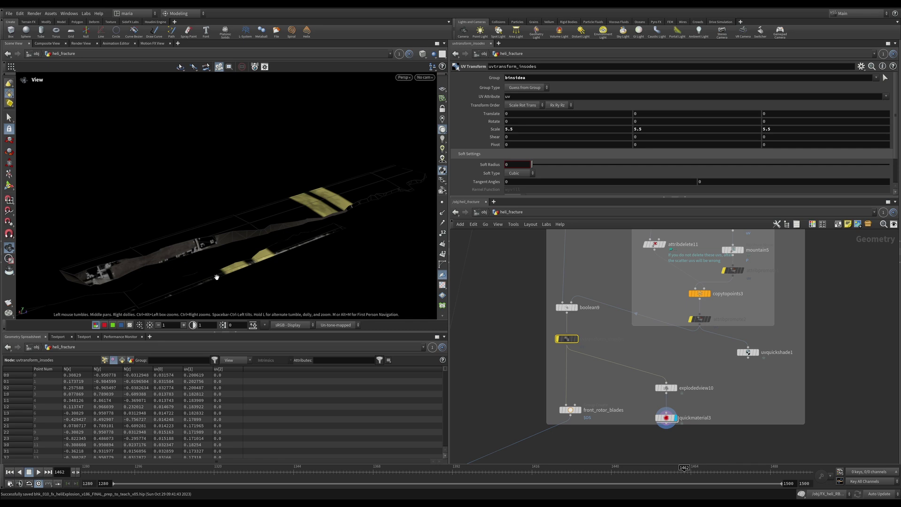
pyautogui.press('b')
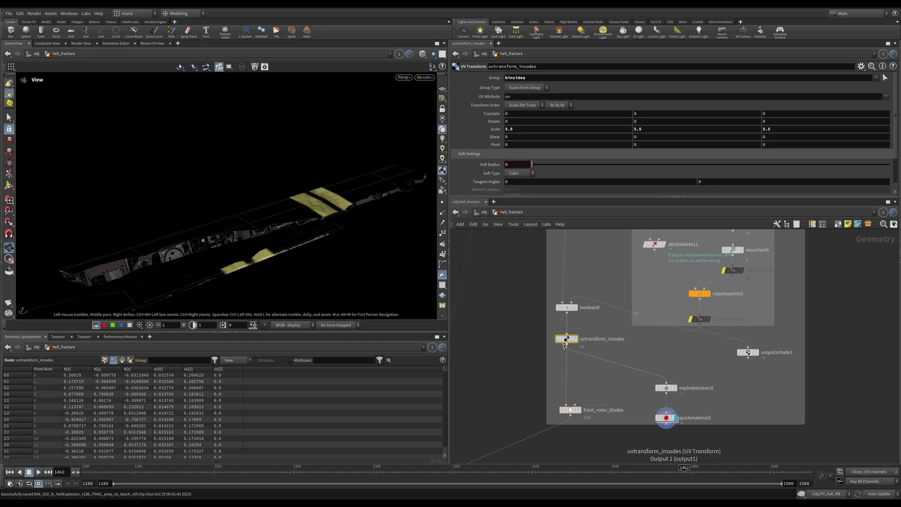
pyautogui.moveTo(567, 339)
pyautogui.press('b')
pyautogui.press('b')
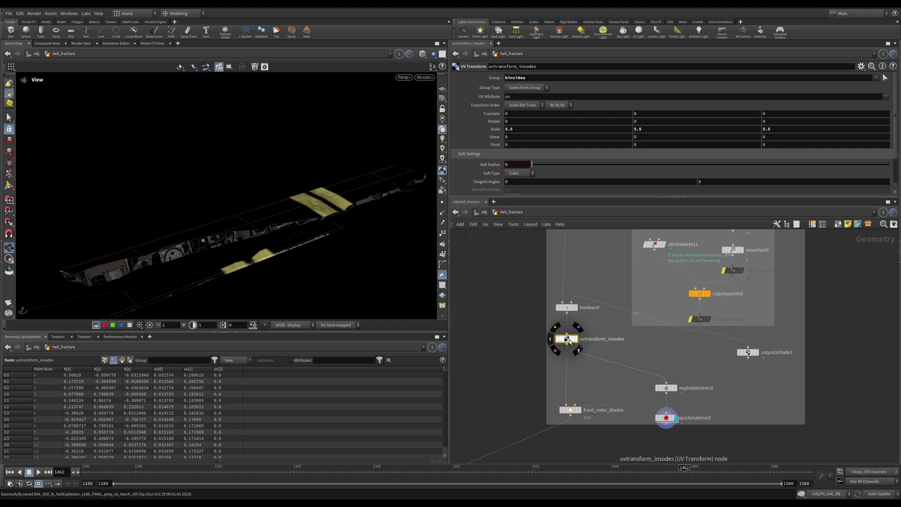
# - Display the front_rotor_blades group node and frame all four blades to review the grouped primitives
pyautogui.moveTo(599, 385); pyautogui.dragTo(678, 329, button='middle')
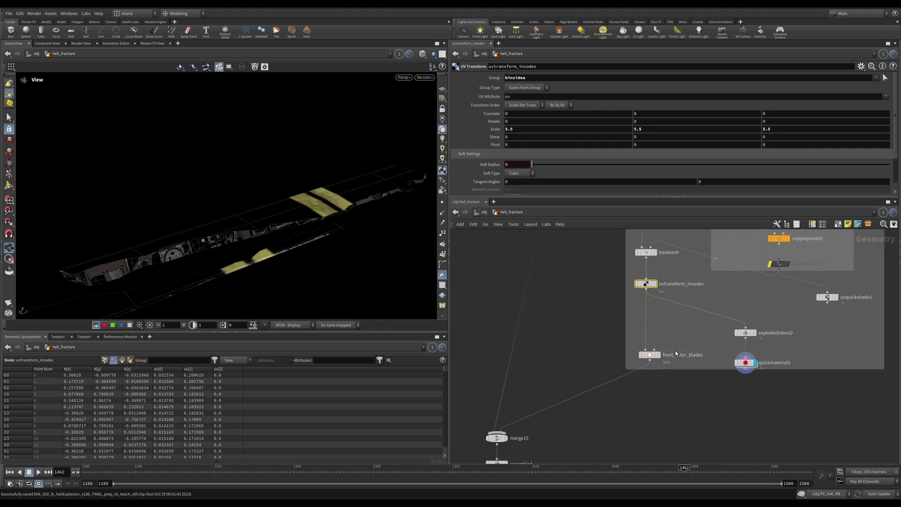
pyautogui.click(658, 356)
pyautogui.click(648, 356)
pyautogui.hotkey('space', 'g')
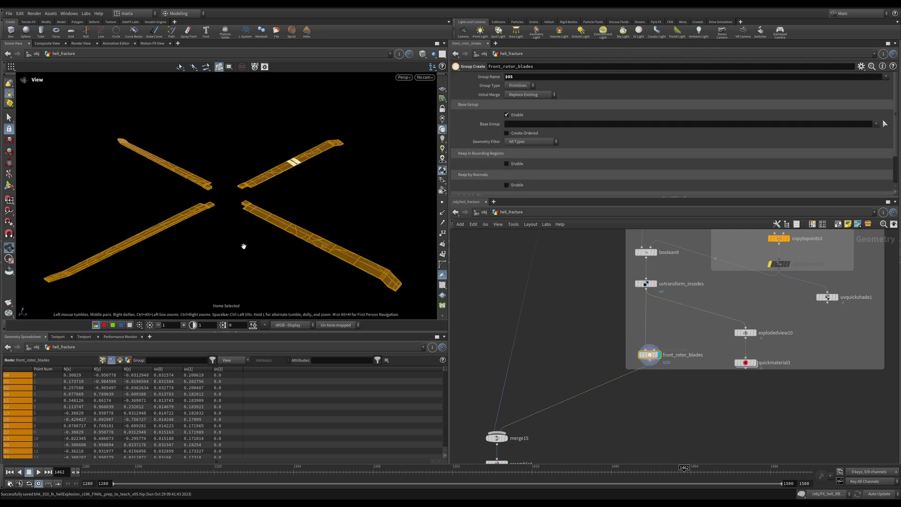
pyautogui.moveTo(243, 246); pyautogui.dragTo(246, 228)
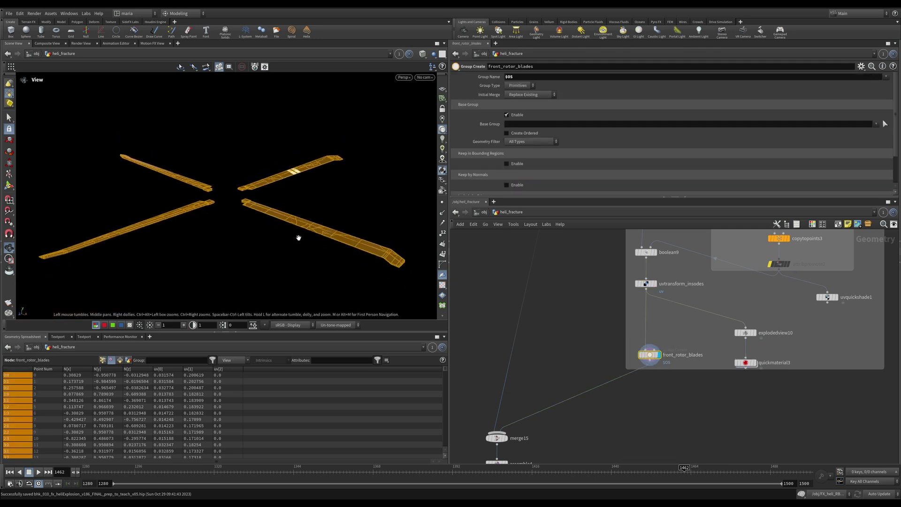
# - Display merge15 and examine the rotor hub combined with the blades, with textures and then in plain shading
pyautogui.moveTo(519, 419); pyautogui.dragTo(572, 363, button='middle')
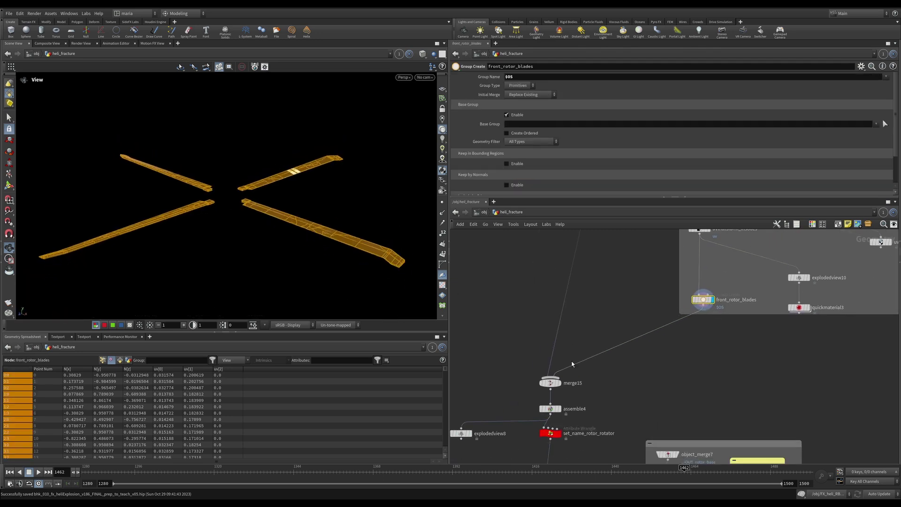
pyautogui.click(559, 382)
pyautogui.click(550, 382)
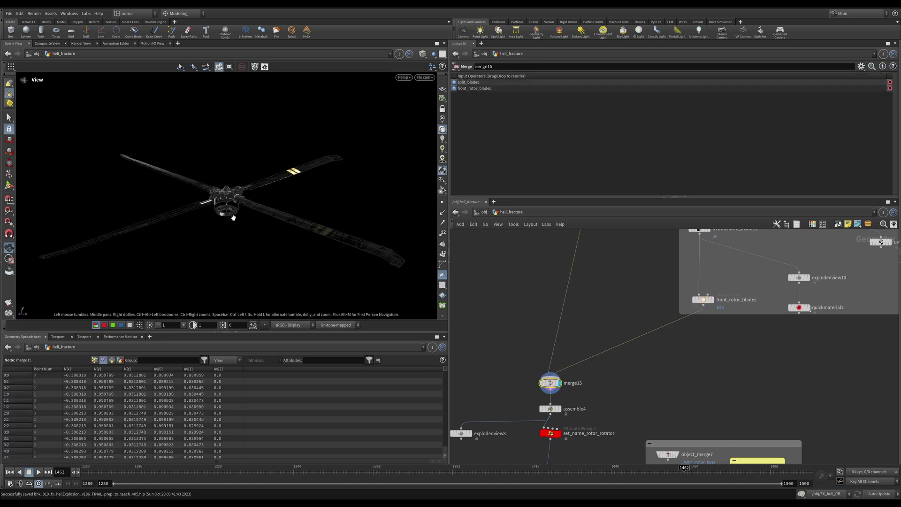
pyautogui.scroll(8, 233, 218)
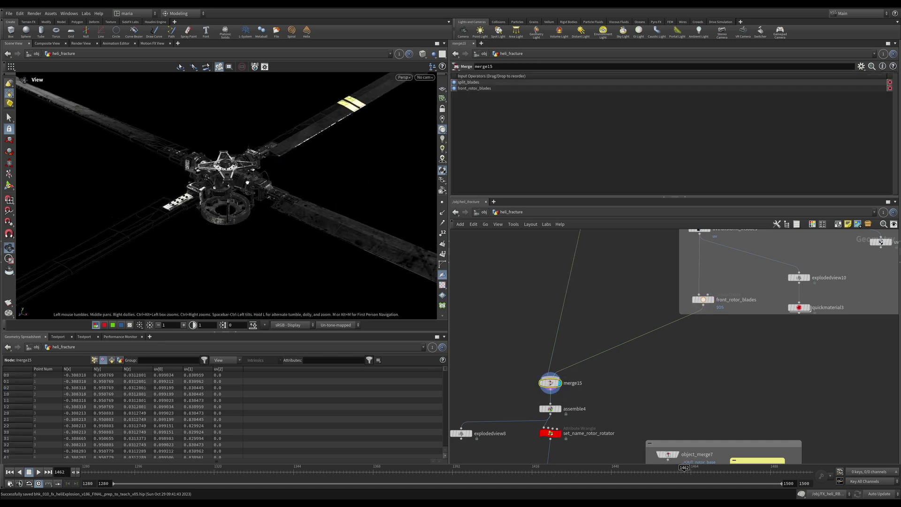
pyautogui.click(442, 170)
pyautogui.scroll(-5, 228, 270)
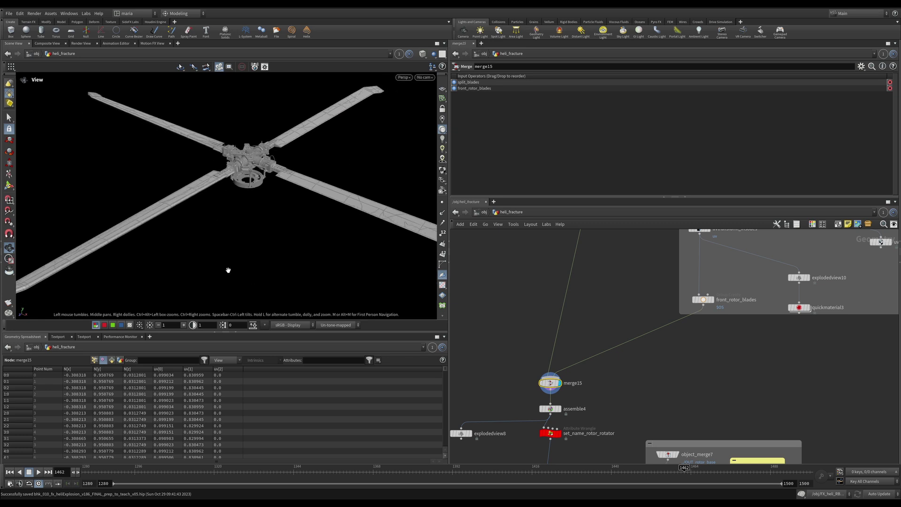
# - Display assemble4 and sort its primitives by name in ascending and then descending order to review the piece names
pyautogui.click(236, 336)
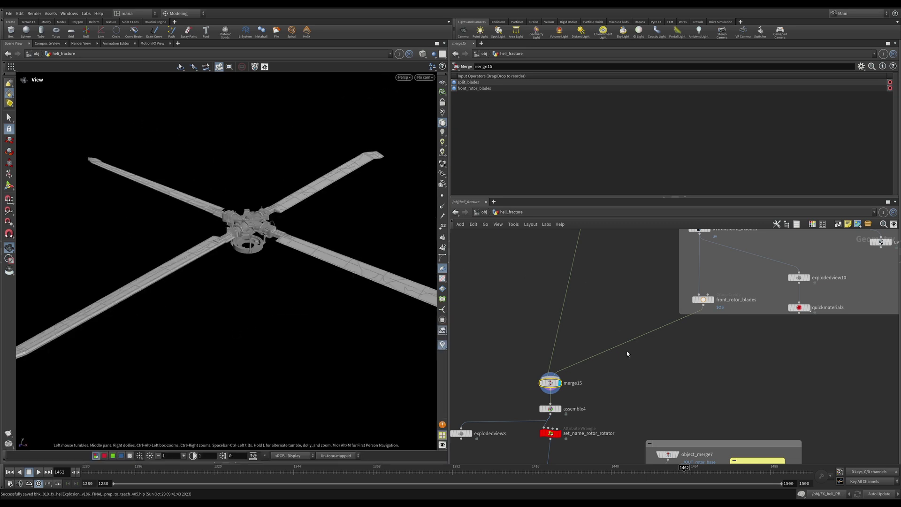
pyautogui.moveTo(626, 354); pyautogui.dragTo(682, 268, button='middle')
pyautogui.click(609, 325)
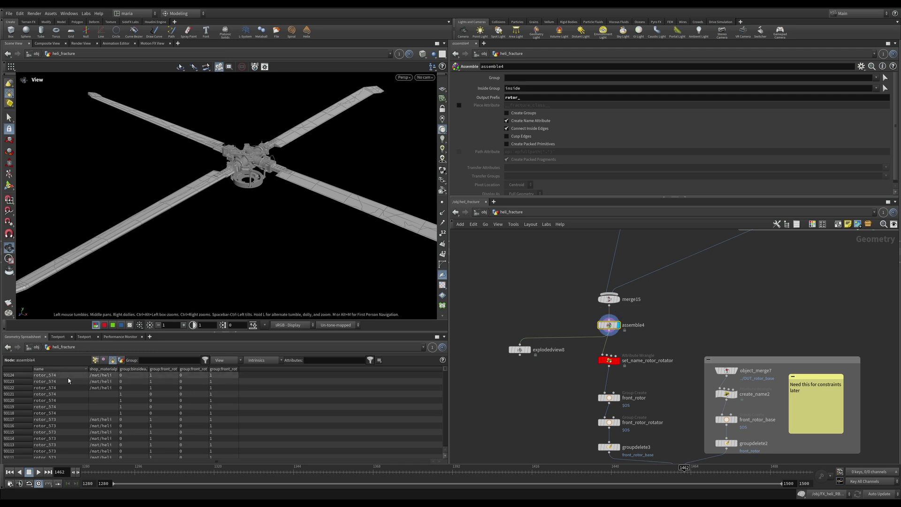
pyautogui.click(58, 369)
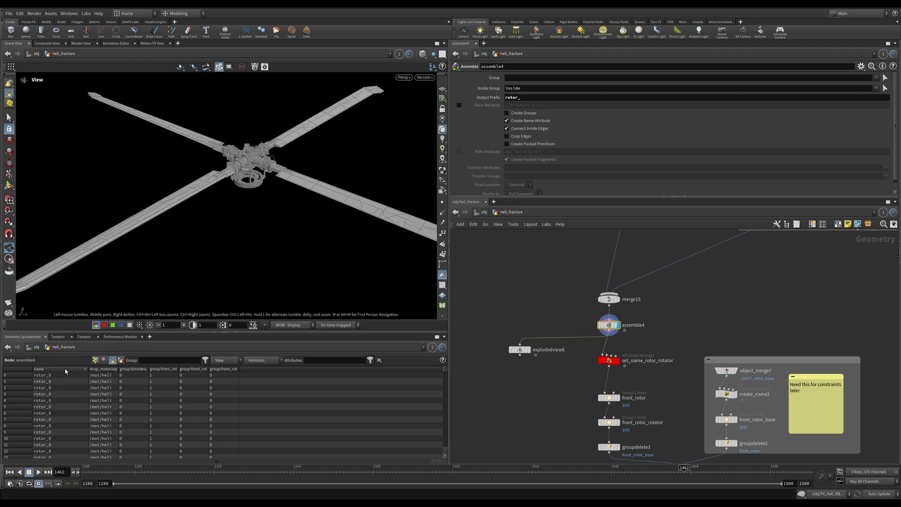
pyautogui.click(65, 370)
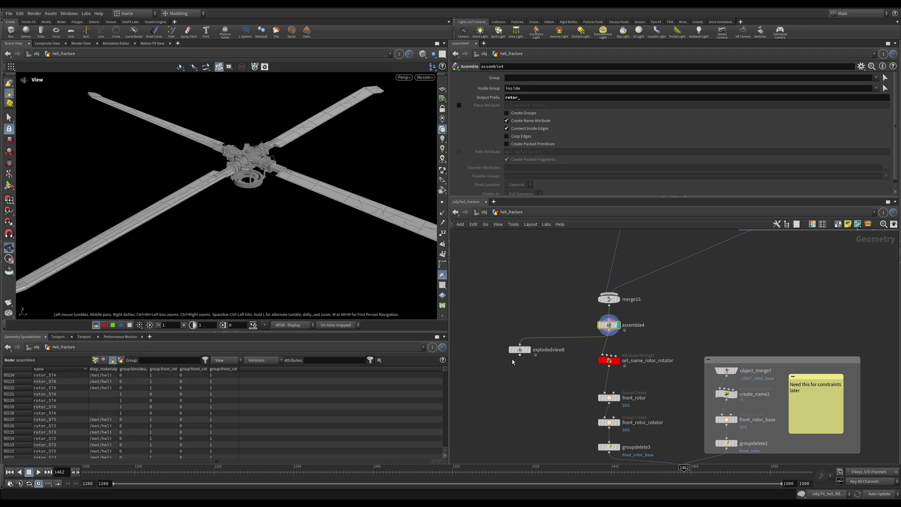
# - Display explodedview8 and examine the separated hub and blade pieces from a wider angle
pyautogui.click(538, 350)
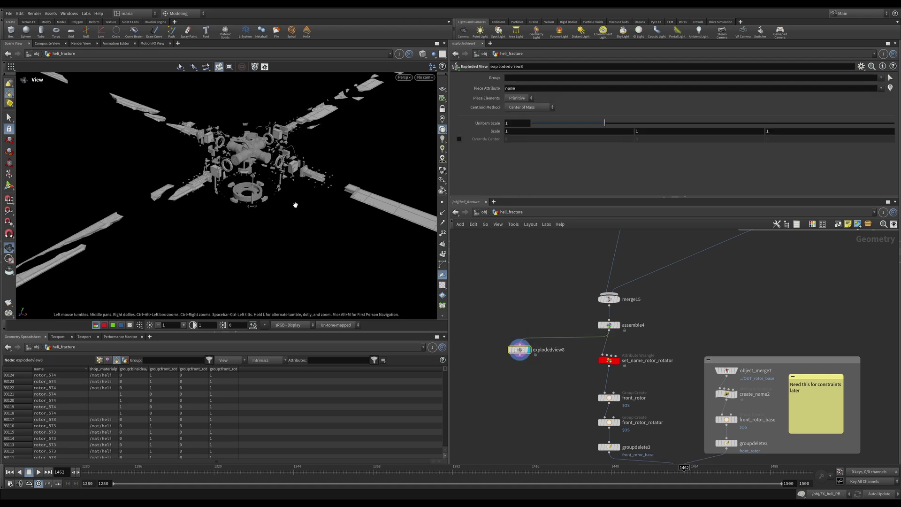
pyautogui.moveTo(293, 166); pyautogui.dragTo(230, 205, button='right')
pyautogui.moveTo(272, 178); pyautogui.dragTo(231, 195, button='middle')
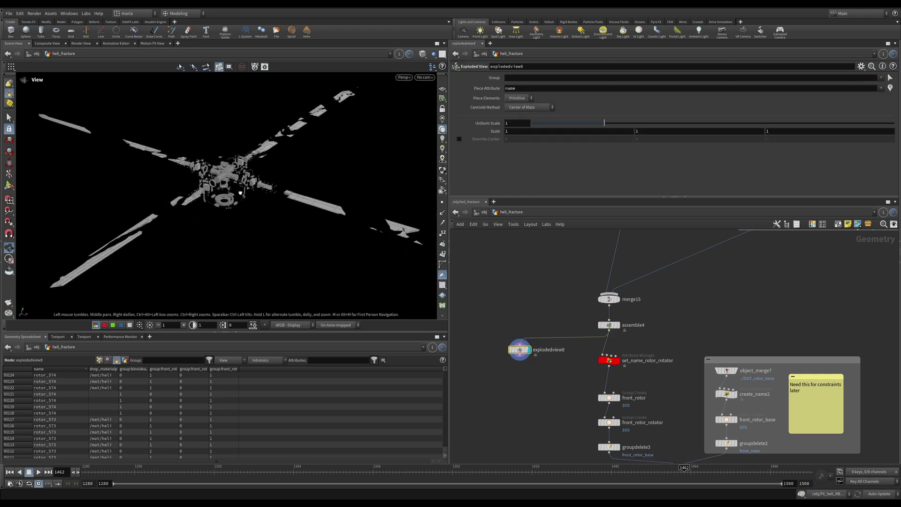
pyautogui.moveTo(239, 193)
pyautogui.mouseDown()
pyautogui.moveTo(286, 181)
pyautogui.moveTo(242, 185)
pyautogui.mouseUp()
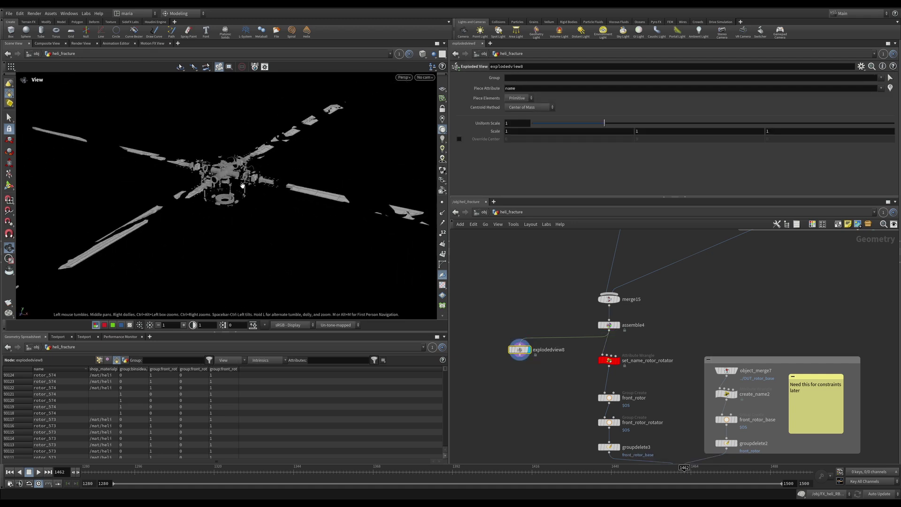
pyautogui.click(617, 360)
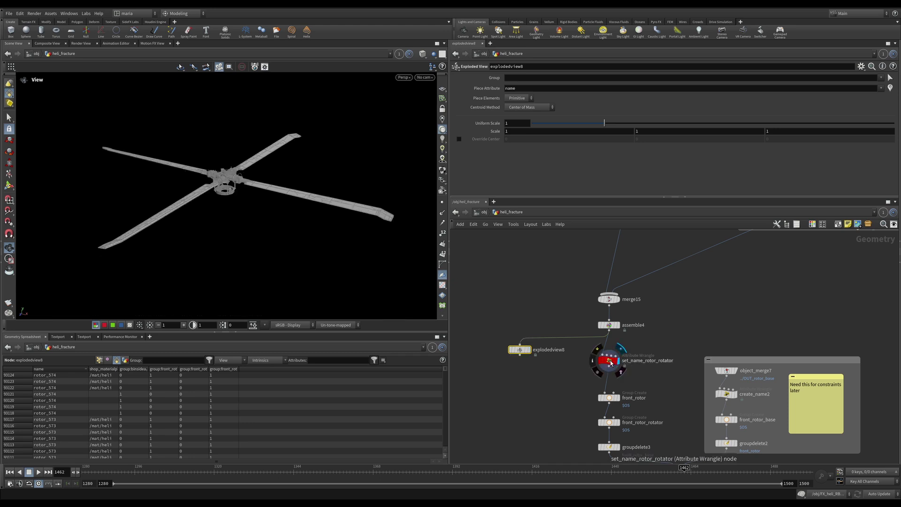
pyautogui.click(610, 359)
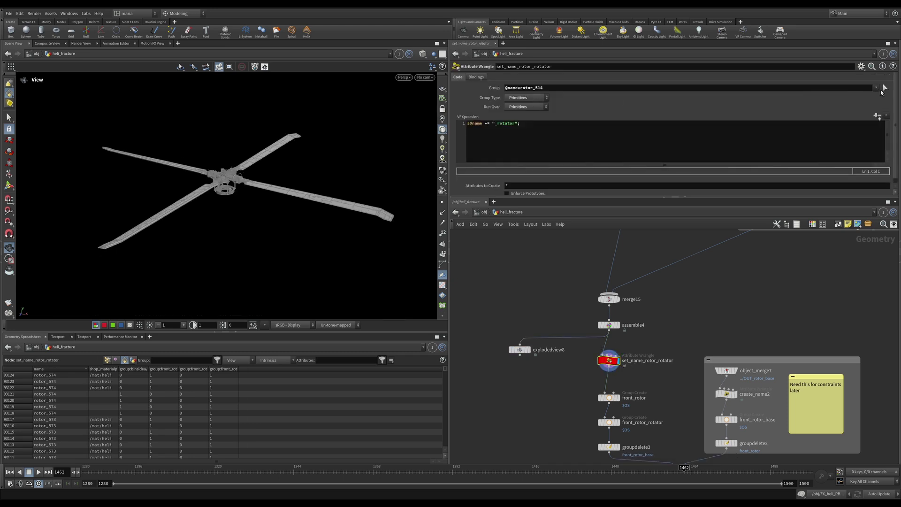
pyautogui.click(884, 89)
pyautogui.keyDown('alt'); pyautogui.moveTo(231, 183); pyautogui.dragTo(284, 129, button='right'); pyautogui.keyUp('alt')
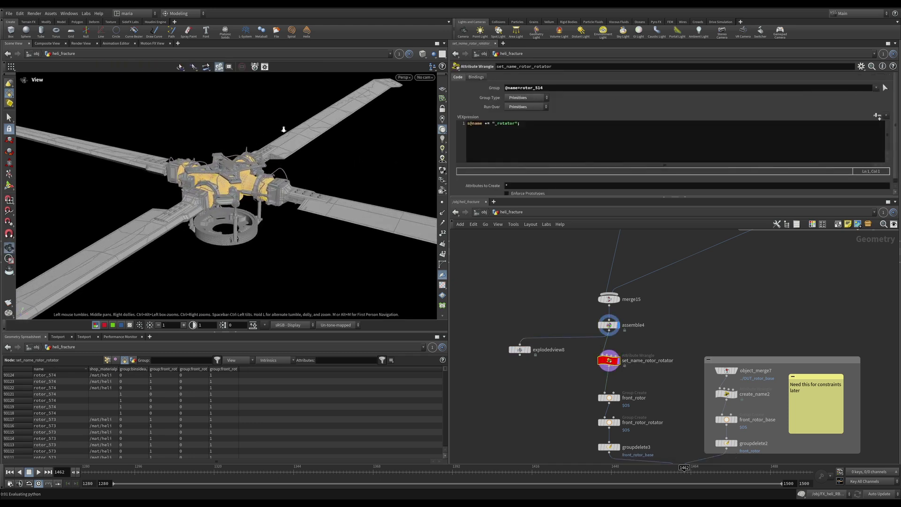
pyautogui.keyDown('alt'); pyautogui.moveTo(254, 158); pyautogui.dragTo(245, 173); pyautogui.keyUp('alt')
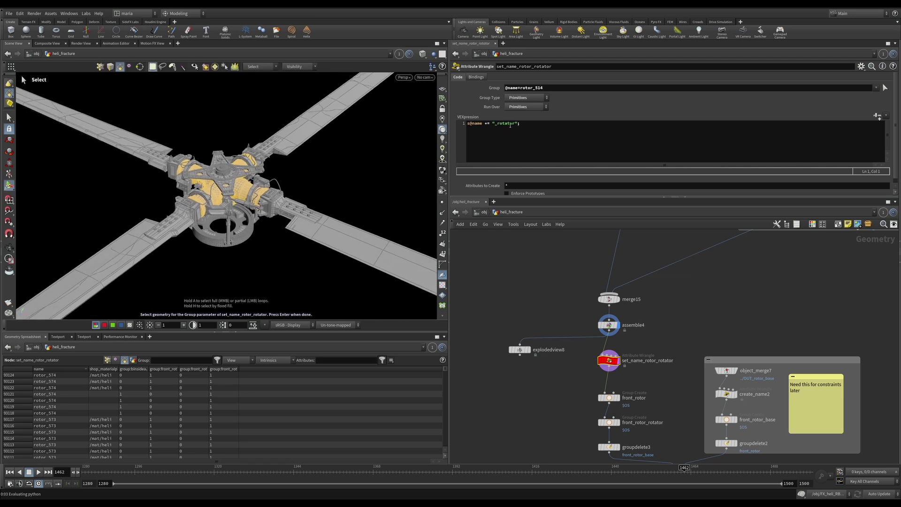
pyautogui.press('Escape')
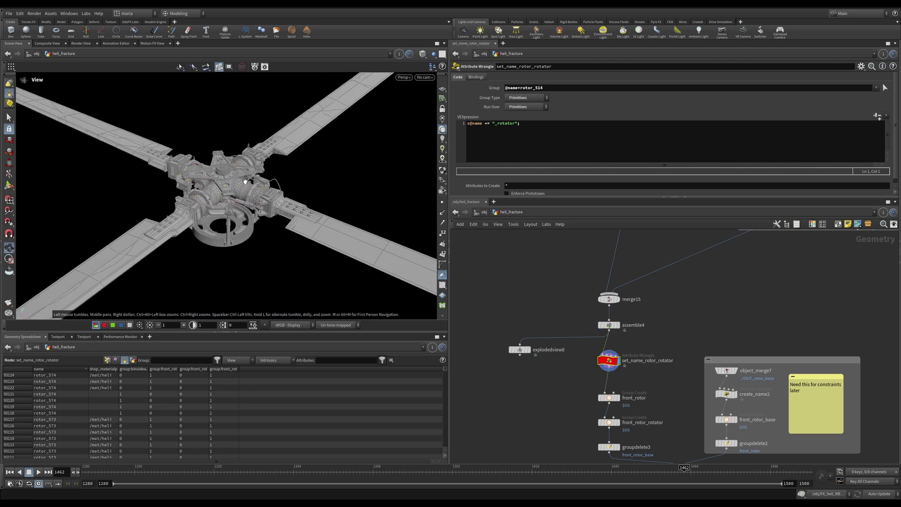
# - Collapse the geometry spreadsheet to enlarge the viewport and magnify the wrangle's VEX code for reading
pyautogui.click(235, 335)
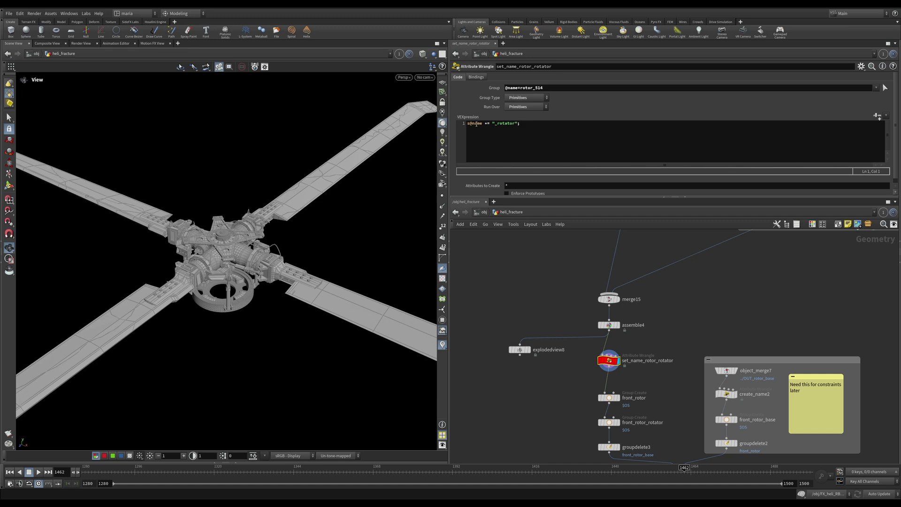
pyautogui.click(502, 123)
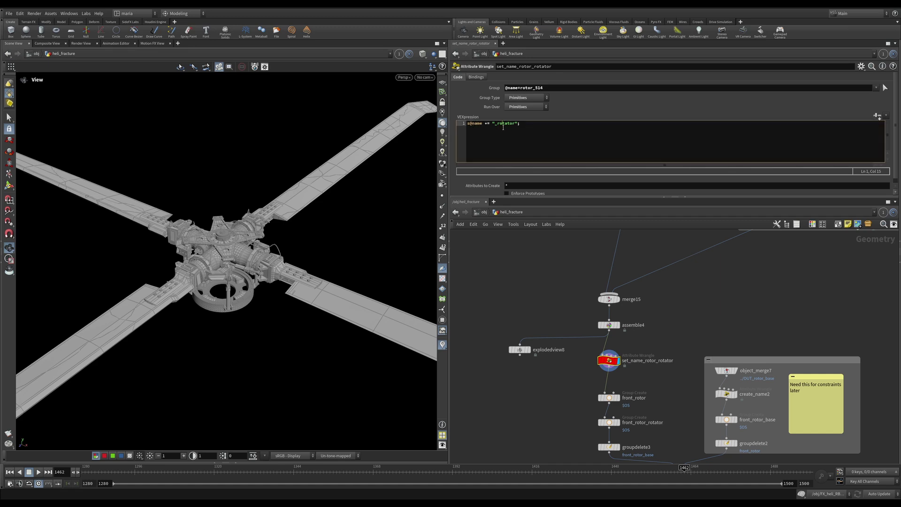
pyautogui.keyDown('ctrl'); pyautogui.scroll(15, 545, 143); pyautogui.keyUp('ctrl')
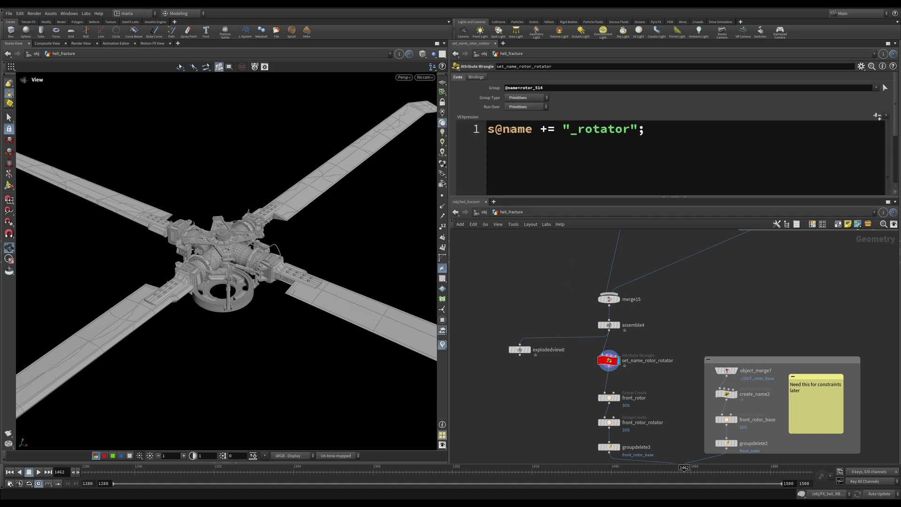
# - Display front_rotor, front_rotor_rotator and groupdelete3 in turn to review how the rotor groups are created and cleaned up
pyautogui.moveTo(652, 325); pyautogui.dragTo(570, 224, button='middle')
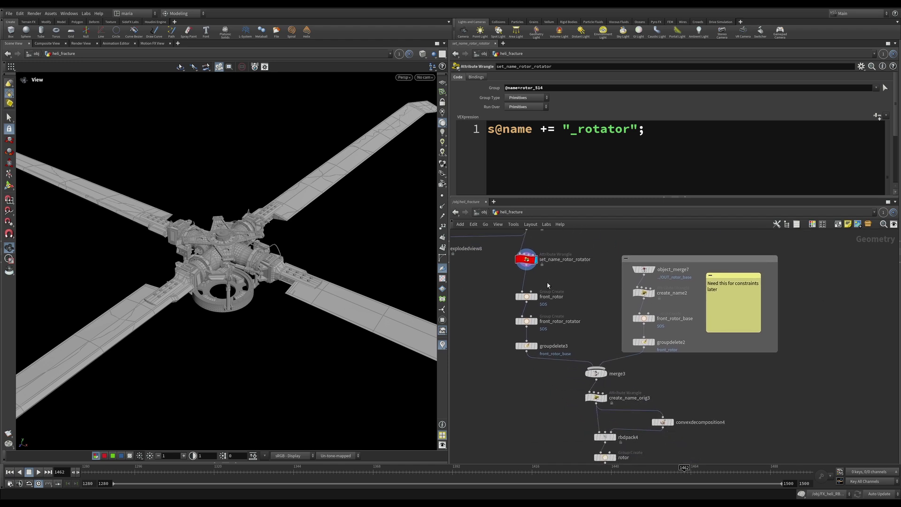
pyautogui.click(531, 298)
pyautogui.click(527, 297)
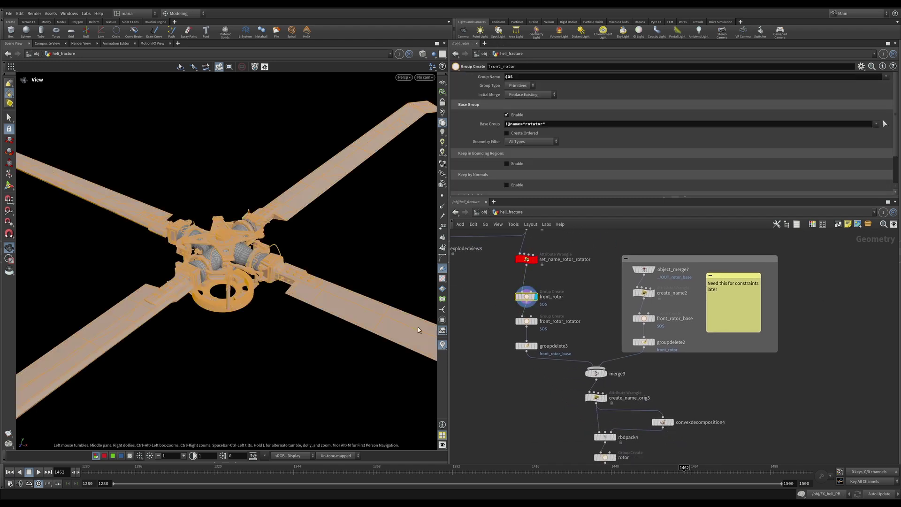
pyautogui.click(535, 321)
pyautogui.click(530, 322)
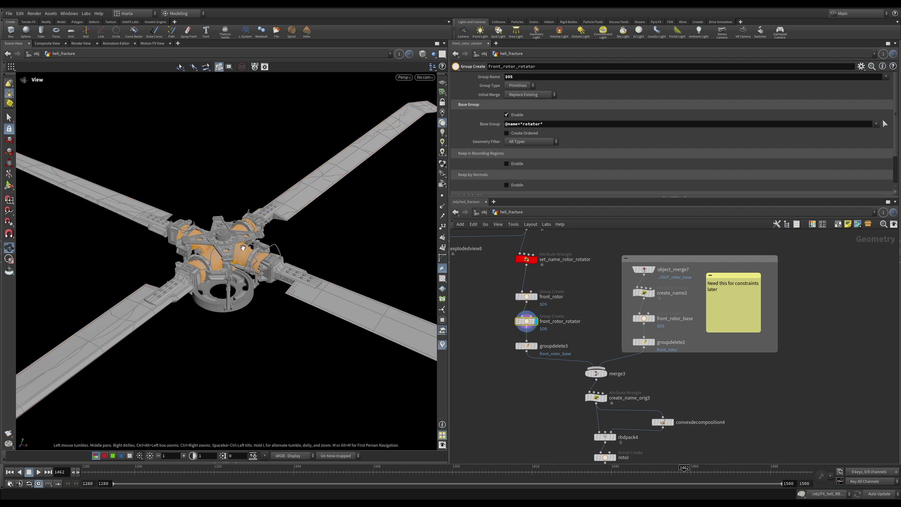
pyautogui.click(536, 346)
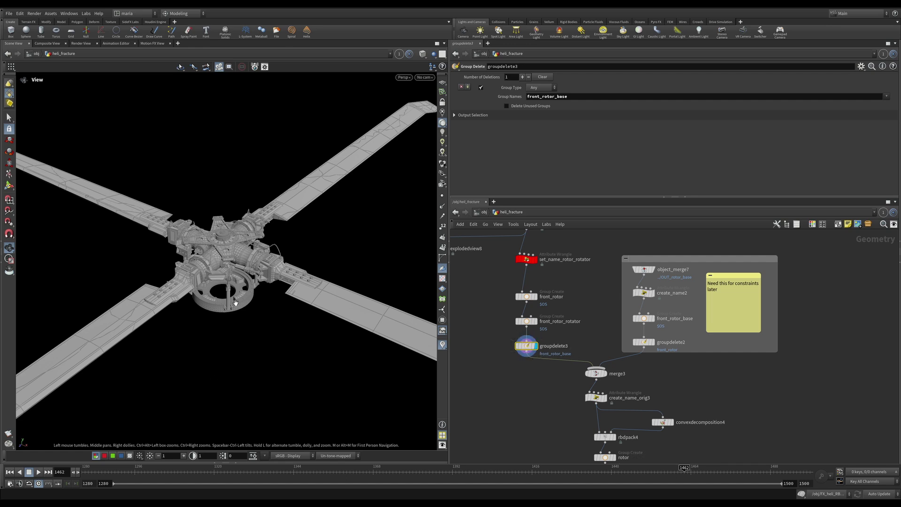
# - Display object_merge7, create_name2, front_rotor_base and groupdelete2 in turn to review how the rotor base is imported, named and grouped
pyautogui.moveTo(235, 302); pyautogui.dragTo(231, 266)
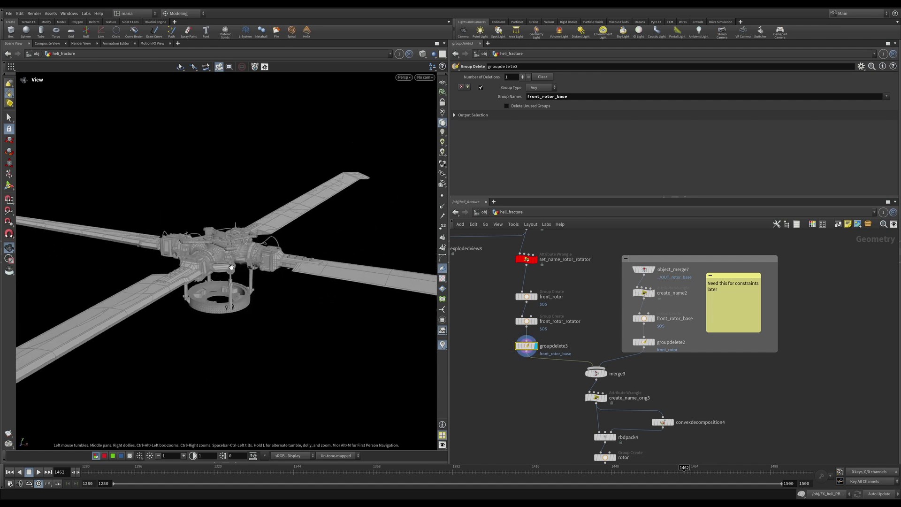
pyautogui.click(657, 269)
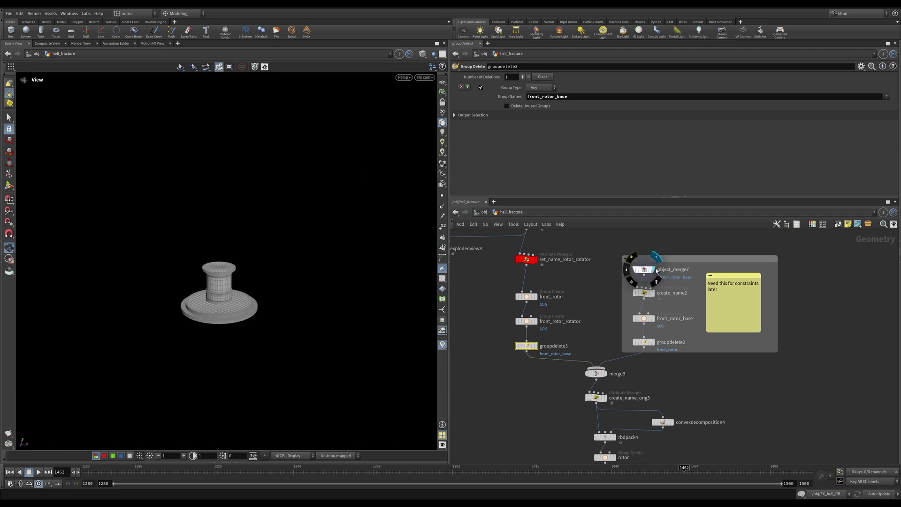
pyautogui.click(647, 271)
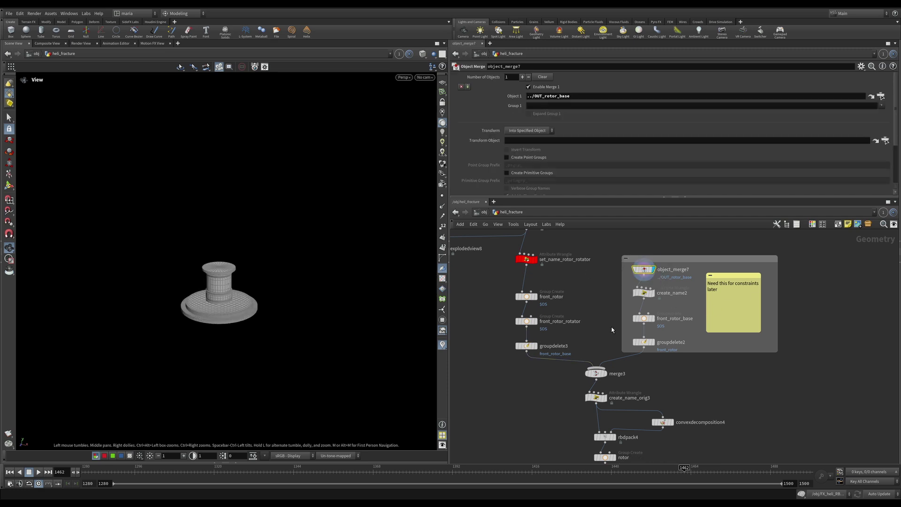
pyautogui.click(652, 293)
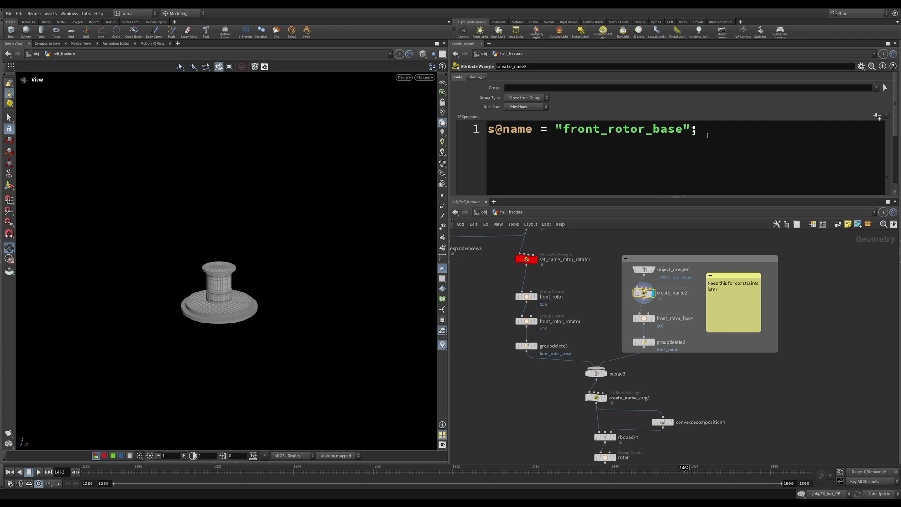
pyautogui.click(644, 318)
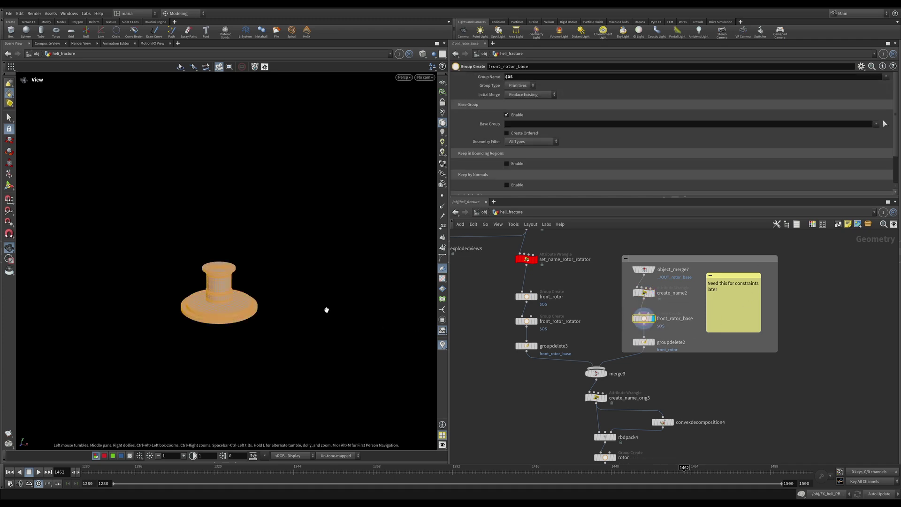
pyautogui.click(651, 342)
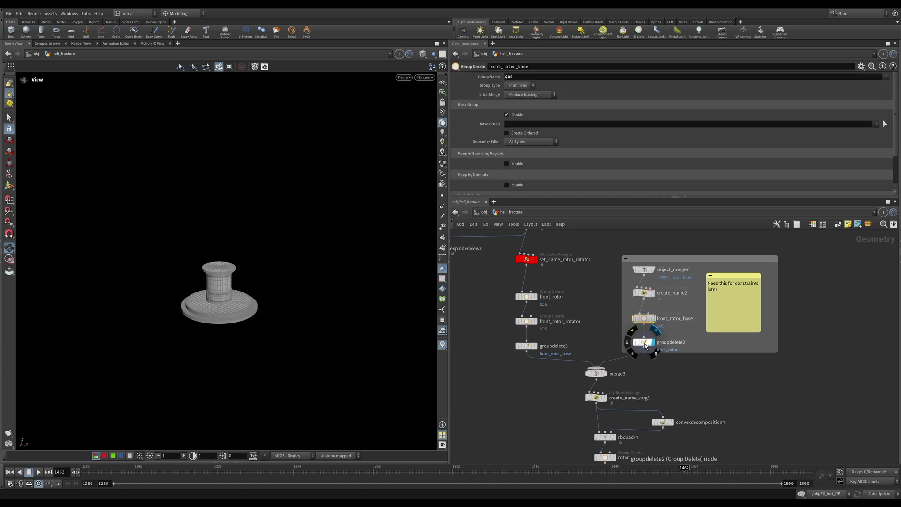
pyautogui.click(644, 342)
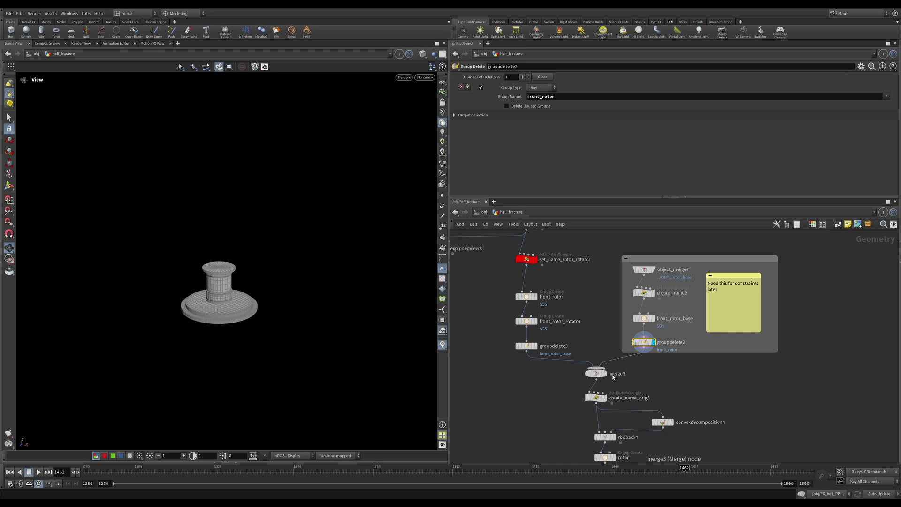
# - Display merge3 and inspect its node info for the combined primitive groups, then close the info window
pyautogui.press('r')
pyautogui.click(596, 374)
pyautogui.click(582, 373)
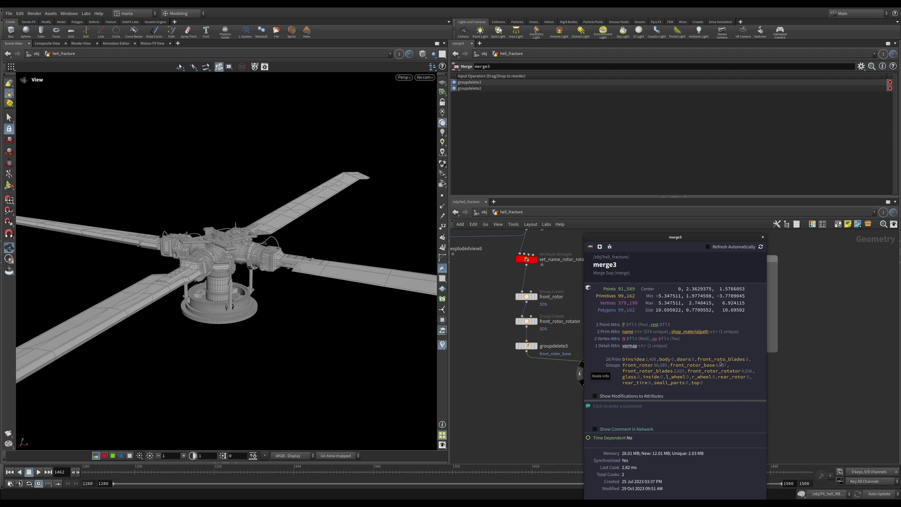
pyautogui.click(763, 237)
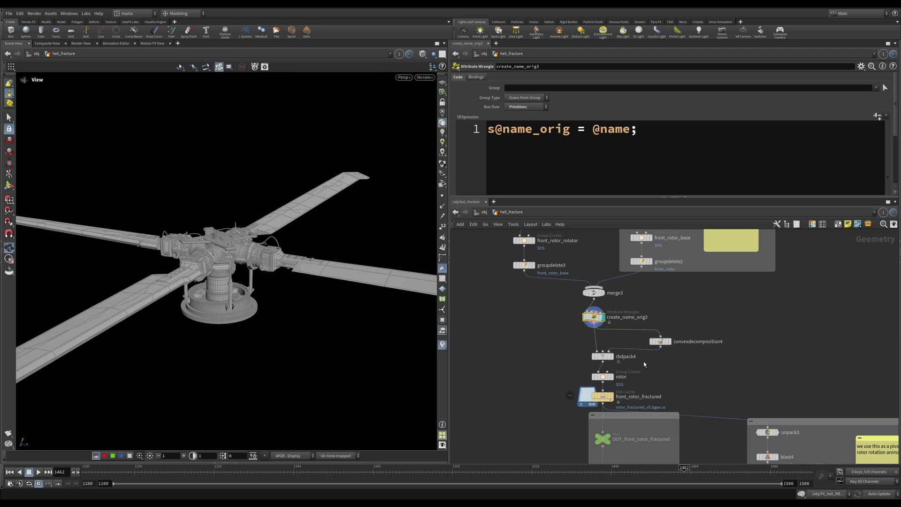
# - Follow the network below create_name_orig3 and review the rotor group node and the front_rotor_fractured file cache
pyautogui.moveTo(644, 361); pyautogui.dragTo(633, 342, button='middle')
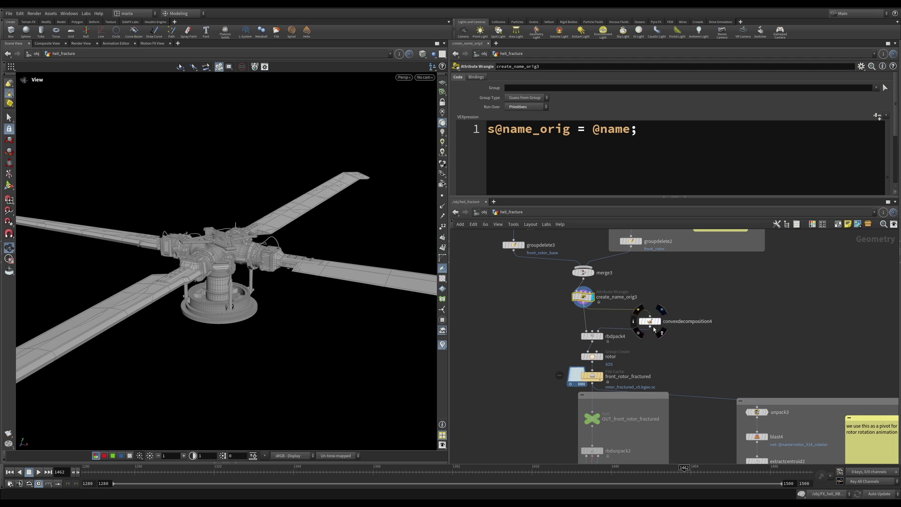
pyautogui.moveTo(625, 370); pyautogui.dragTo(623, 336, button='middle')
pyautogui.click(593, 323)
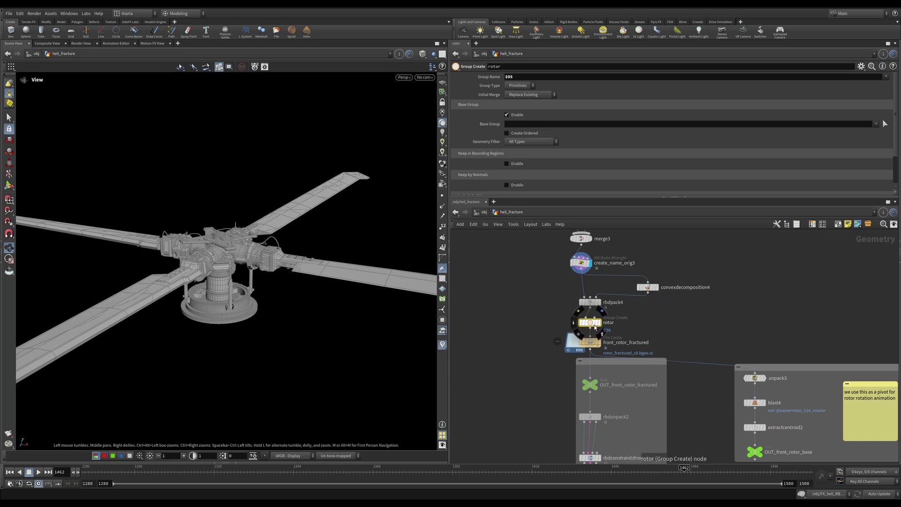
pyautogui.click(591, 343)
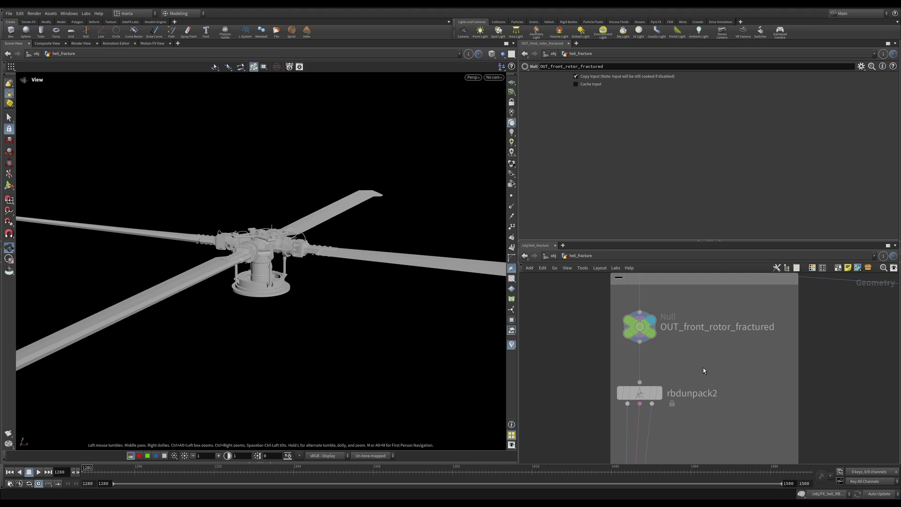
# - Display rbdunpack2 below OUT_front_rotor_fractured and examine the unpacked rotor geometry
pyautogui.moveTo(702, 367); pyautogui.dragTo(689, 308, button='middle')
pyautogui.click(650, 308)
pyautogui.click(627, 335)
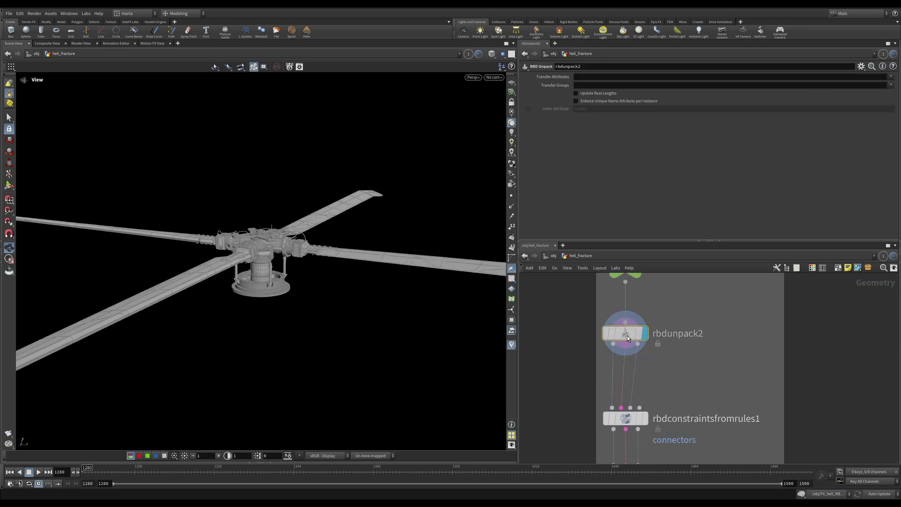
pyautogui.moveTo(273, 285); pyautogui.dragTo(293, 295)
# - Display rbdconstraintsfromrules1 and review its front_rotor_to_base constraint settings with a closer view of the hub and base
pyautogui.moveTo(662, 404); pyautogui.dragTo(666, 340, button='middle')
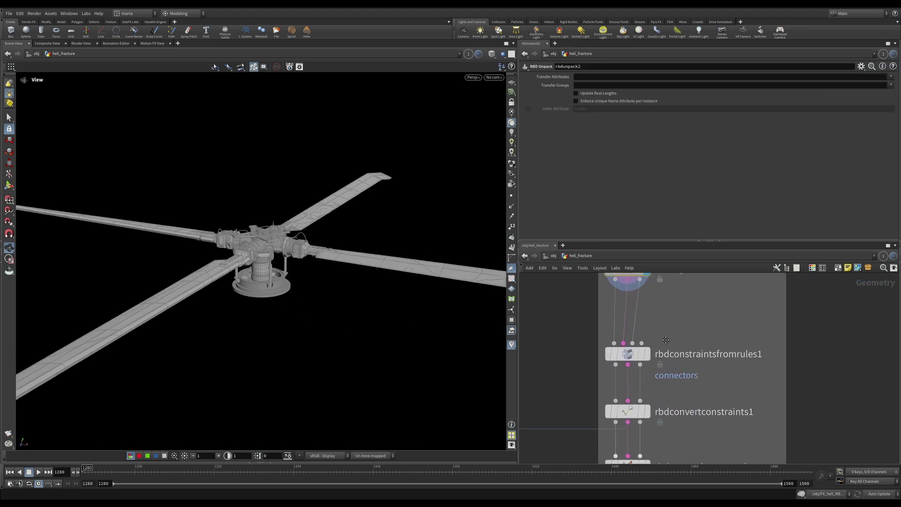
pyautogui.click(646, 353)
pyautogui.click(627, 353)
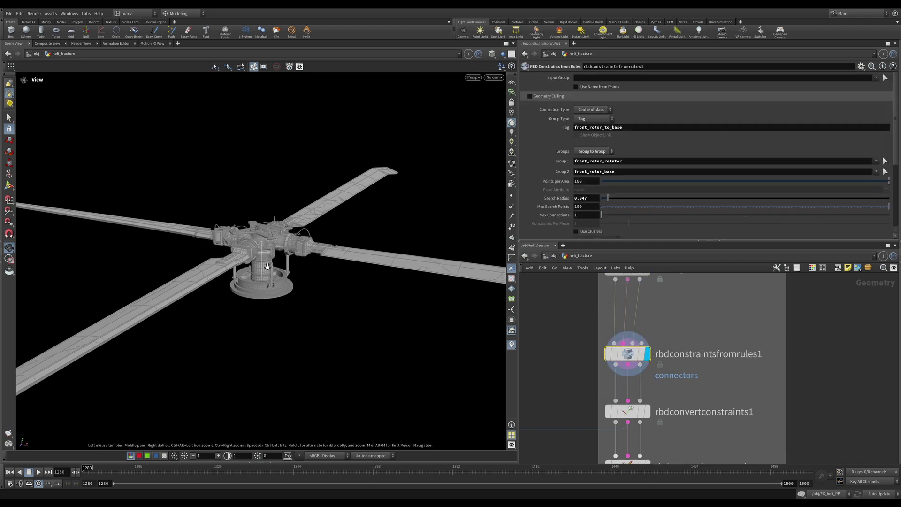
pyautogui.moveTo(268, 266); pyautogui.dragTo(290, 191, button='right')
pyautogui.moveTo(272, 239); pyautogui.dragTo(266, 222)
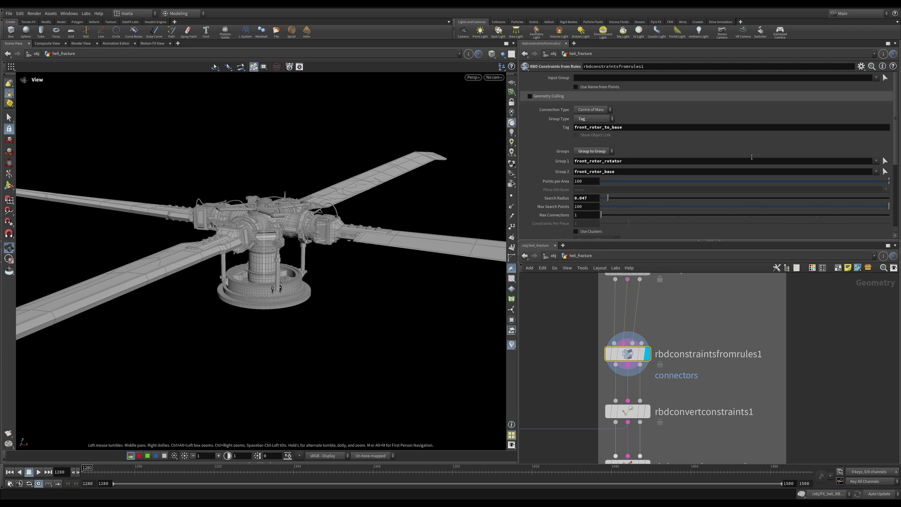
# - Highlight the front_rotor_rotator and front_rotor_base groups of rbdconstraintsfromrules1 on the model, then exit the group selection
pyautogui.click(885, 160)
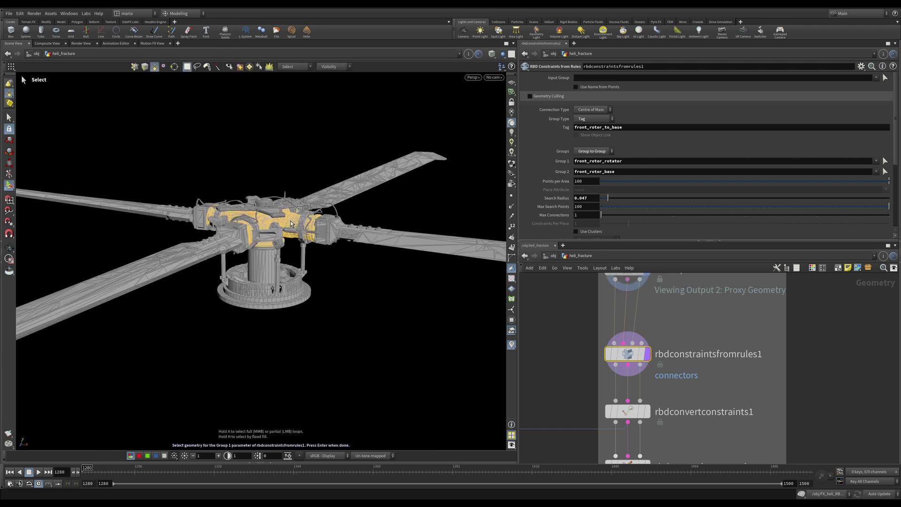
pyautogui.click(885, 171)
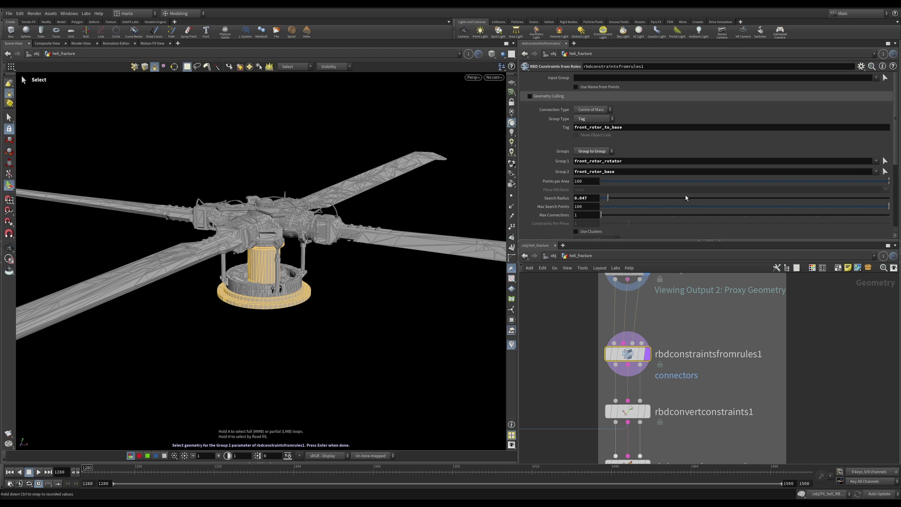
pyautogui.press('Escape')
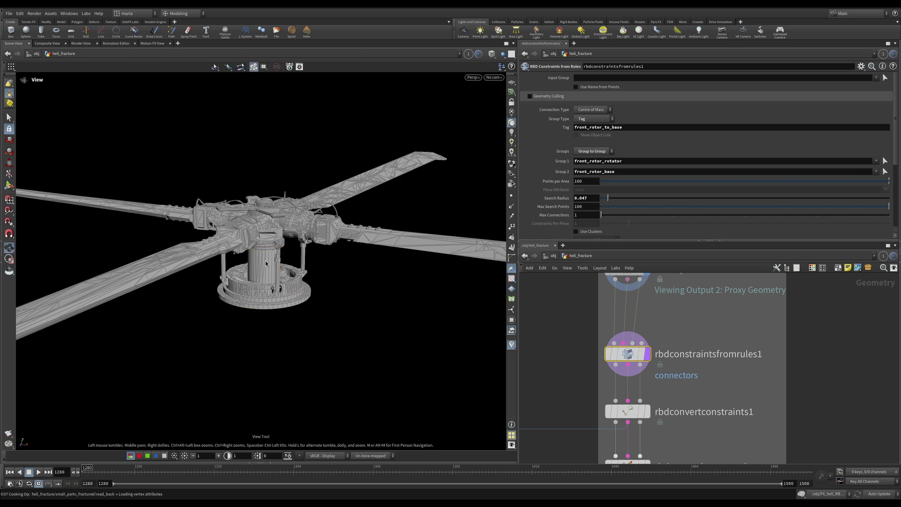
# - Display rbdconvertconstraints1 and inspect its single-point constraint inside the hub in wireframe, then return to shaded view
pyautogui.moveTo(571, 378); pyautogui.dragTo(569, 326, button='middle')
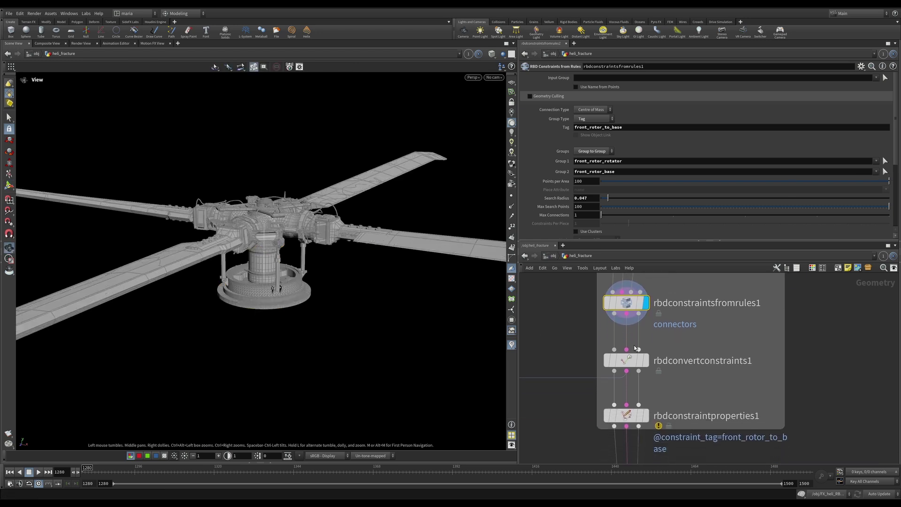
pyautogui.click(644, 361)
pyautogui.click(629, 360)
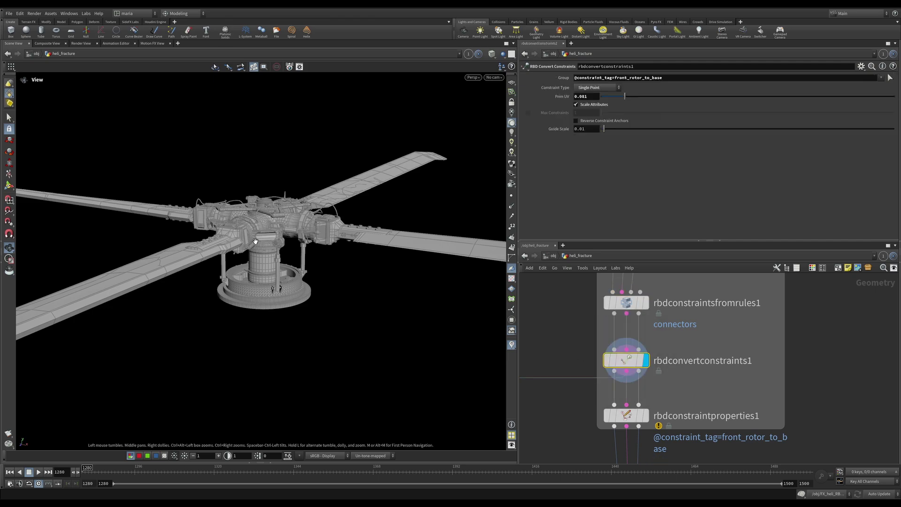
pyautogui.scroll(5, 338, 147)
pyautogui.moveTo(338, 147); pyautogui.dragTo(370, 116, button='right')
pyautogui.press('w')
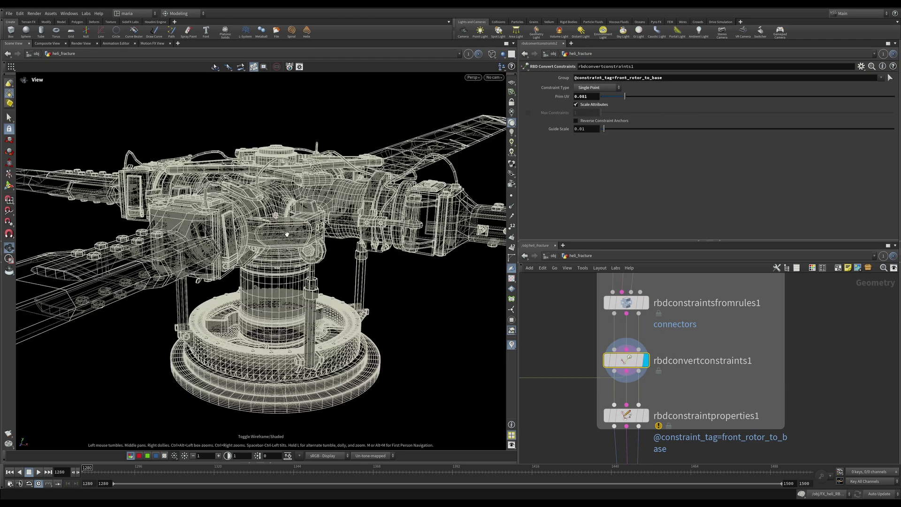
pyautogui.moveTo(281, 256)
pyautogui.mouseDown()
pyautogui.moveTo(279, 230)
pyautogui.moveTo(284, 261)
pyautogui.mouseUp()
pyautogui.scroll(5, 284, 262)
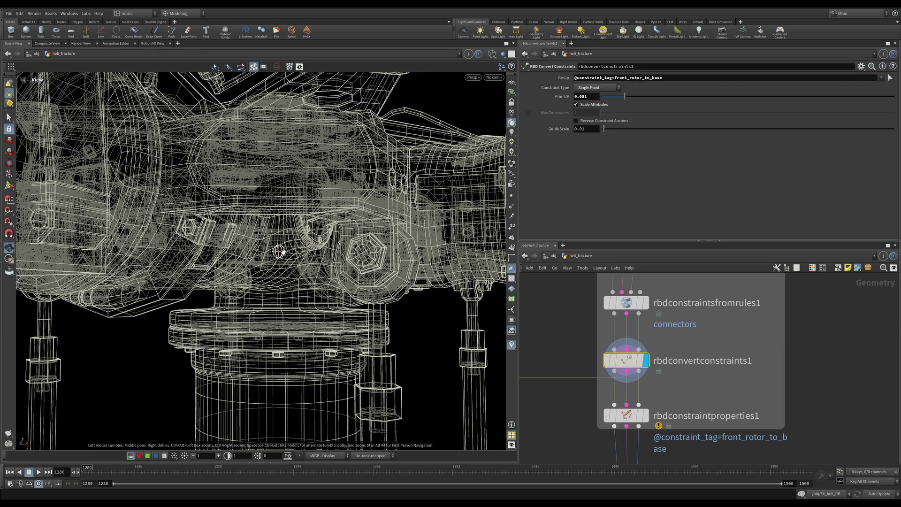
pyautogui.press('w')
pyautogui.moveTo(327, 223); pyautogui.dragTo(326, 423, button='right')
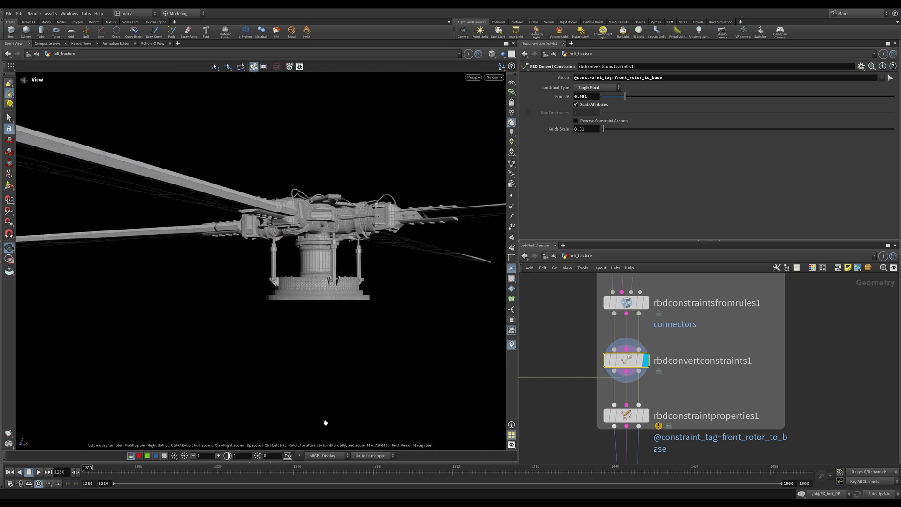
# - Display rbdconstraintproperties1 and review its hard, position-only constraint settings while viewing the rotor from several angles
pyautogui.click(628, 415)
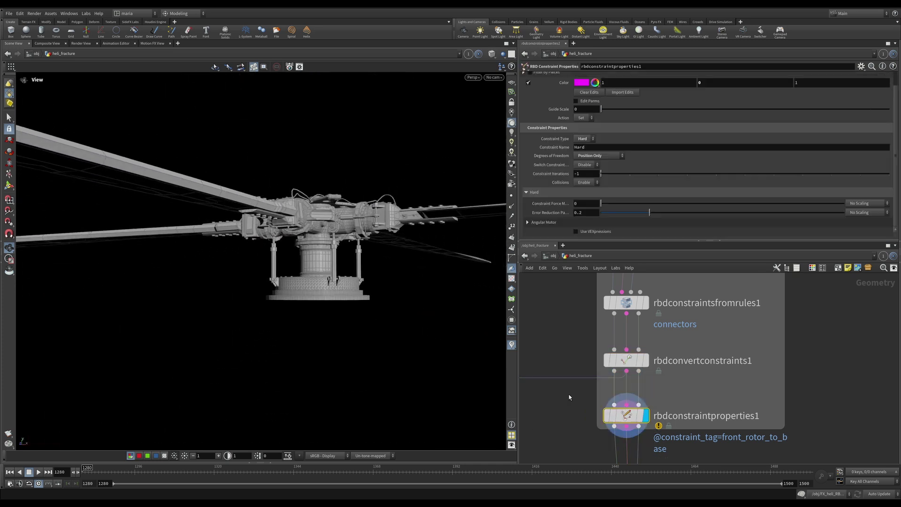
pyautogui.moveTo(347, 212); pyautogui.dragTo(352, 267)
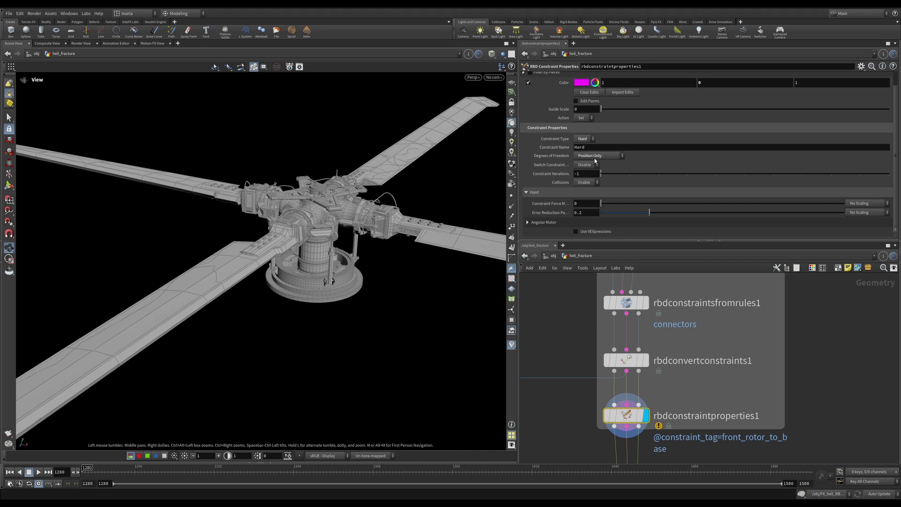
pyautogui.moveTo(336, 235)
pyautogui.mouseDown()
pyautogui.moveTo(328, 247)
pyautogui.moveTo(321, 234)
pyautogui.mouseUp()
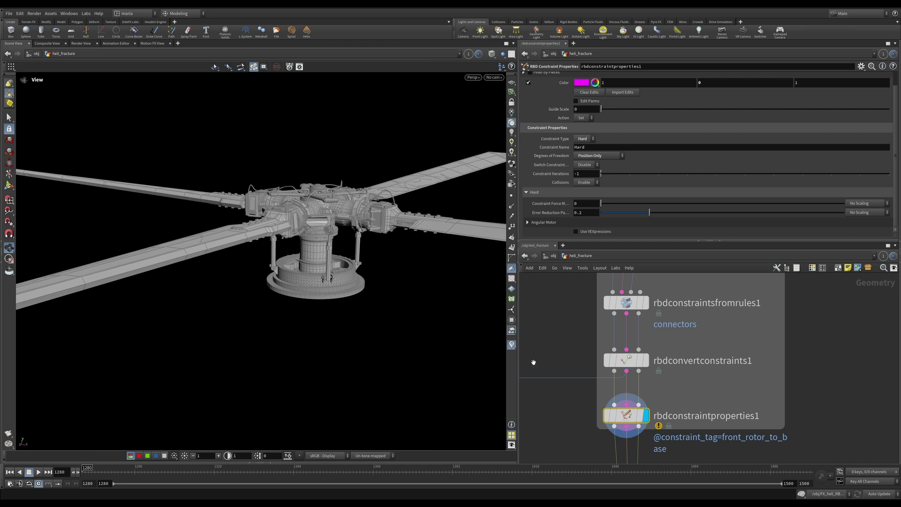
# - Display rbdconstraintsfromrules6 and rbdconstraintproperties4 to review the inside_front_rotor glue constraints across the hub and blades
pyautogui.scroll(-1, 656, 402)
pyautogui.moveTo(646, 448); pyautogui.dragTo(631, 296, button='middle')
pyautogui.click(636, 327)
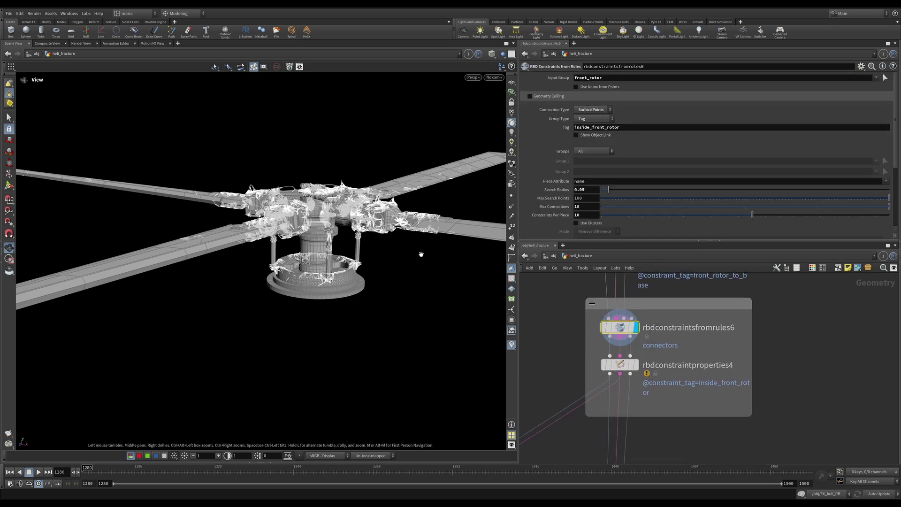
pyautogui.moveTo(382, 225)
pyautogui.mouseDown()
pyautogui.moveTo(380, 218)
pyautogui.moveTo(381, 238)
pyautogui.mouseUp()
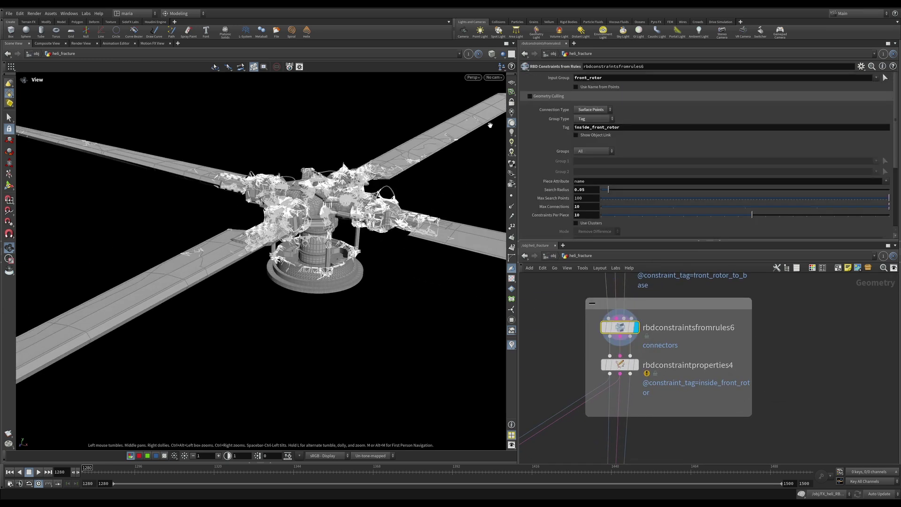
pyautogui.click(635, 364)
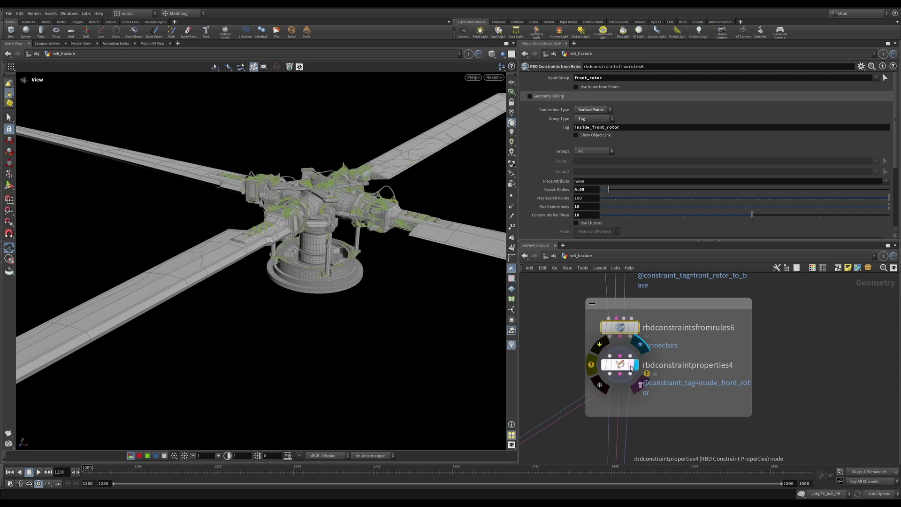
pyautogui.click(623, 365)
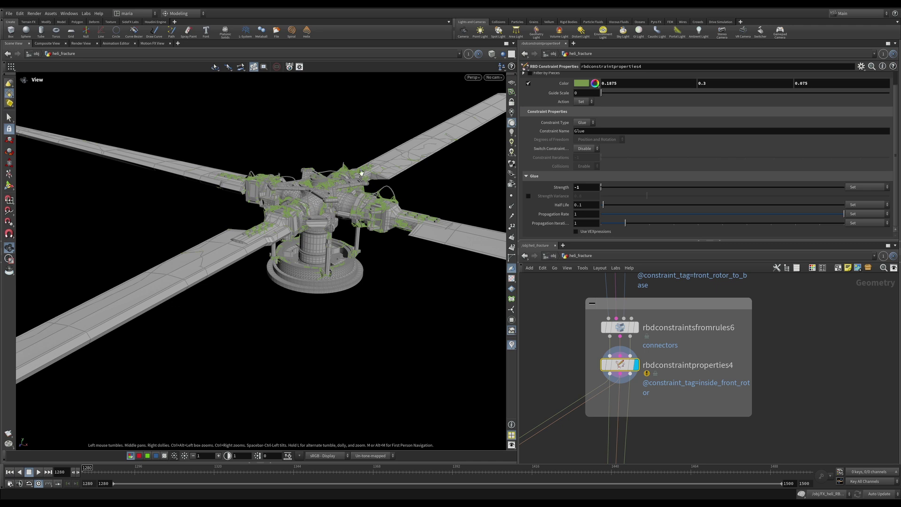
# - Select rbdconfigure2 further down the network and review its attribute settings for the front_rotor group
pyautogui.scroll(-3, 717, 395)
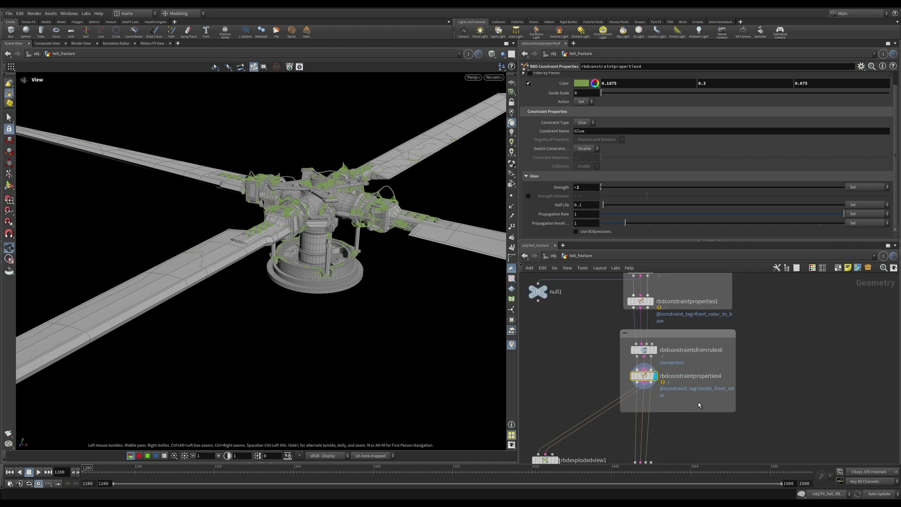
pyautogui.moveTo(674, 421); pyautogui.dragTo(661, 337, button='middle')
pyautogui.scroll(3, 661, 338)
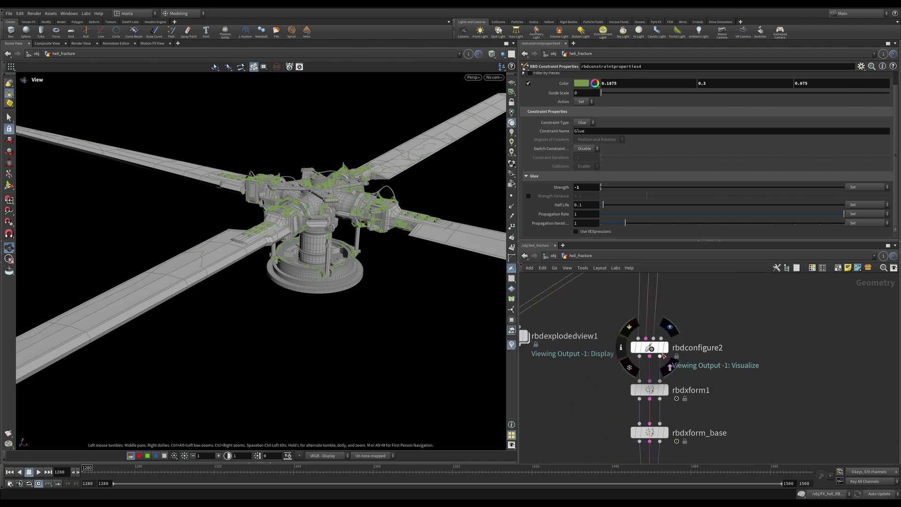
pyautogui.click(651, 349)
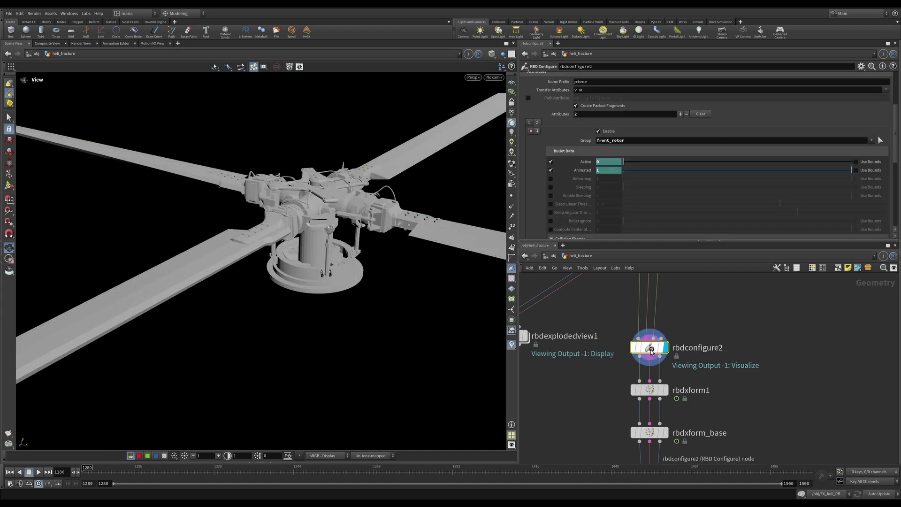
pyautogui.scroll(2, 549, 155)
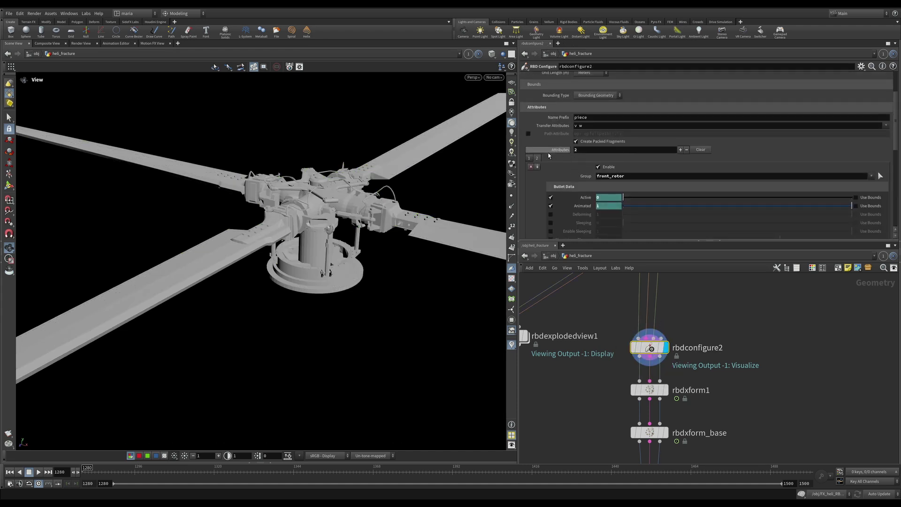
# - Highlight the front_rotor_base and front_rotor groups of rbdconfigure2 in the viewport to check which rotor pieces each covers
pyautogui.click(537, 158)
pyautogui.scroll(-1, 563, 160)
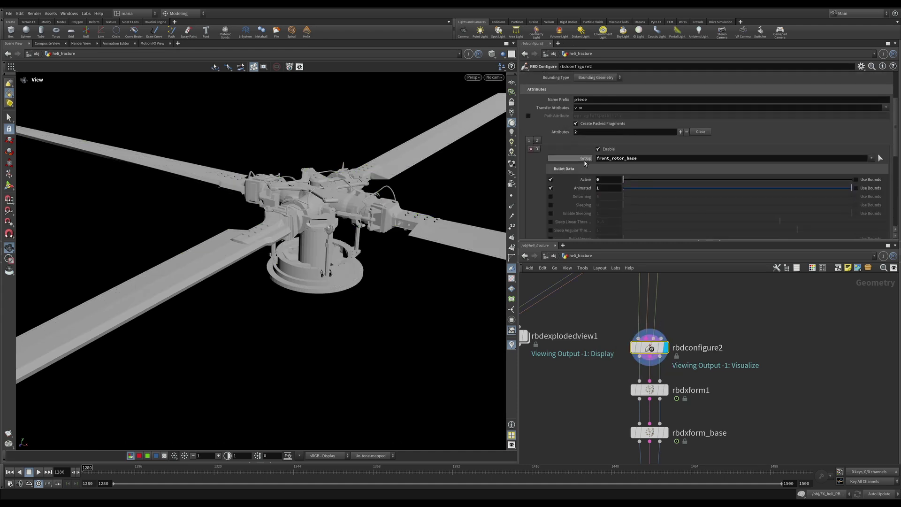
pyautogui.click(886, 157)
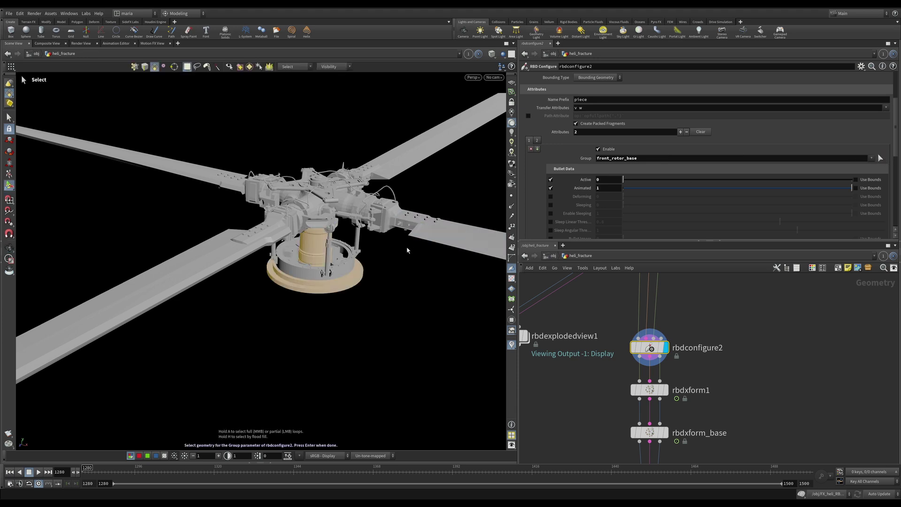
pyautogui.press('Return')
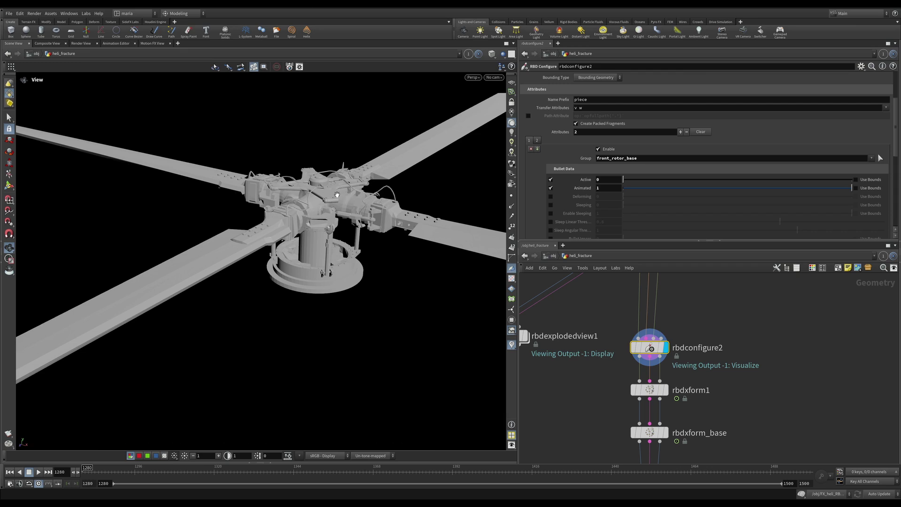
pyautogui.click(537, 141)
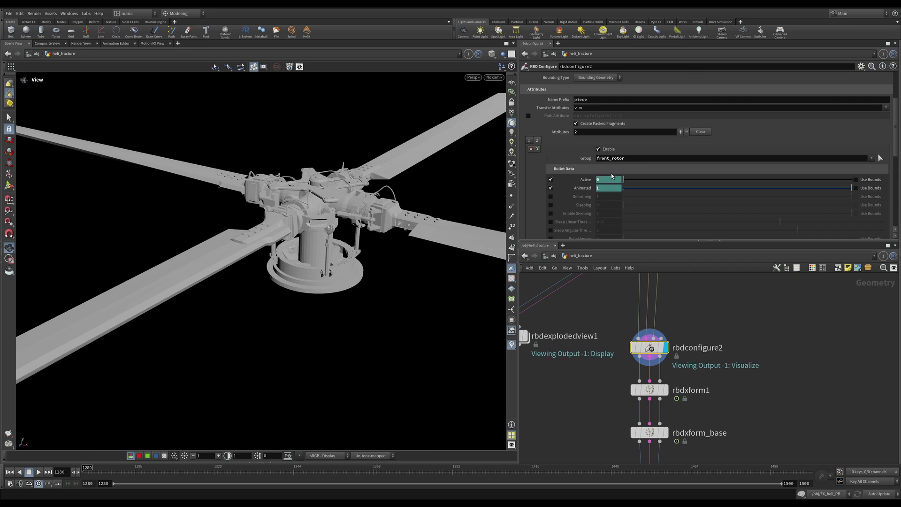
pyautogui.click(881, 158)
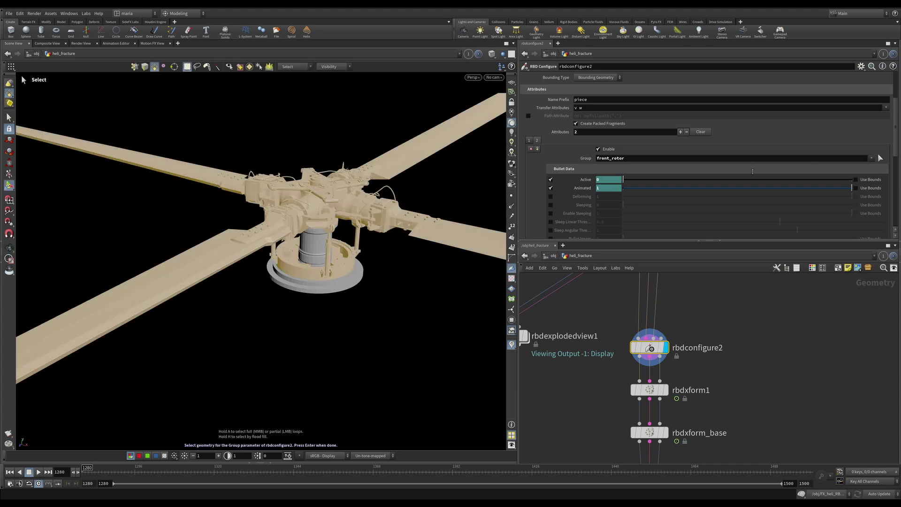
pyautogui.press('Escape')
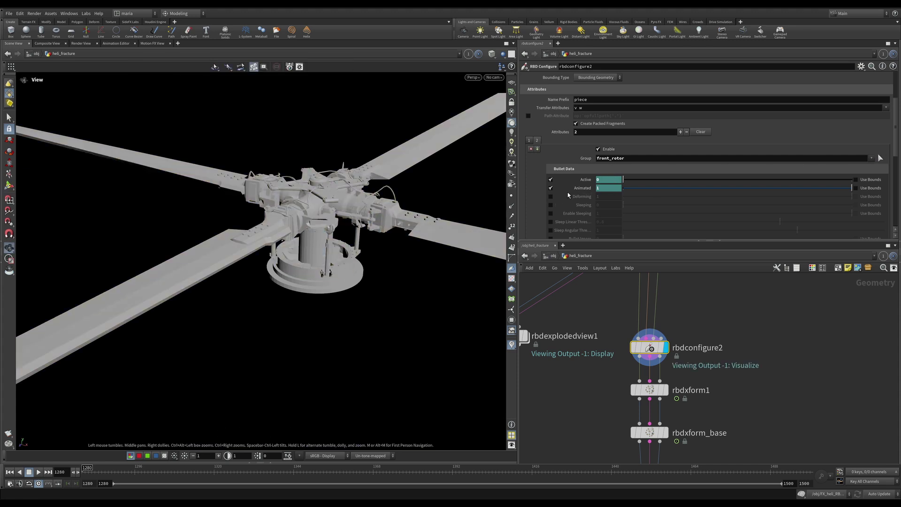
# - Reveal the expressions behind the front_rotor group's Animated and Active attributes, then return both to their evaluated values
pyautogui.click(577, 188)
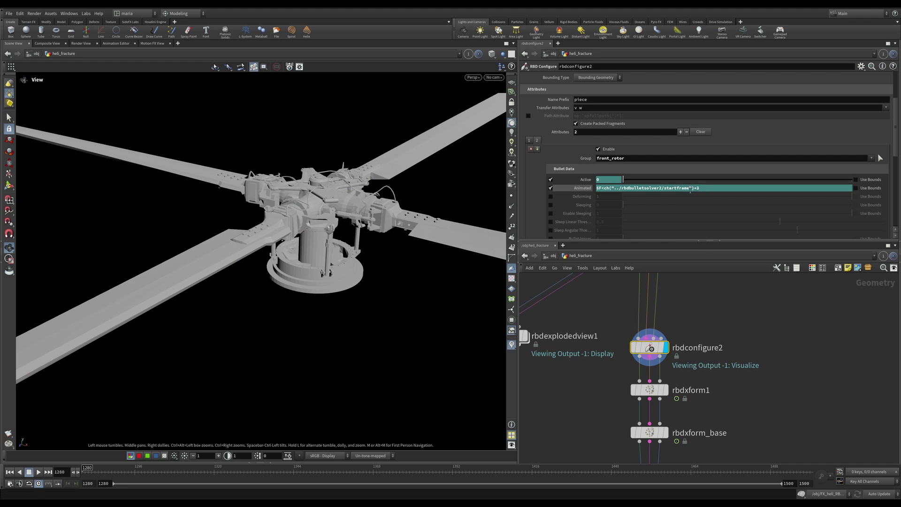
pyautogui.click(584, 189)
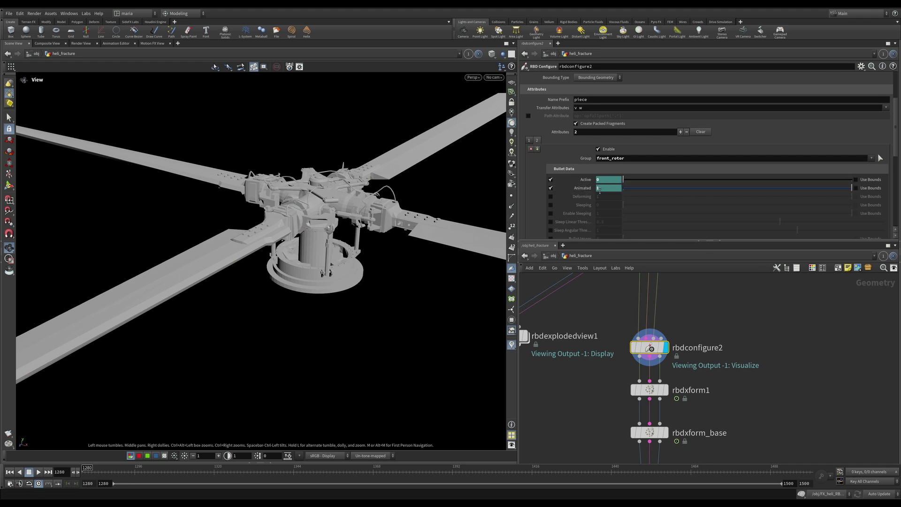
pyautogui.click(585, 181)
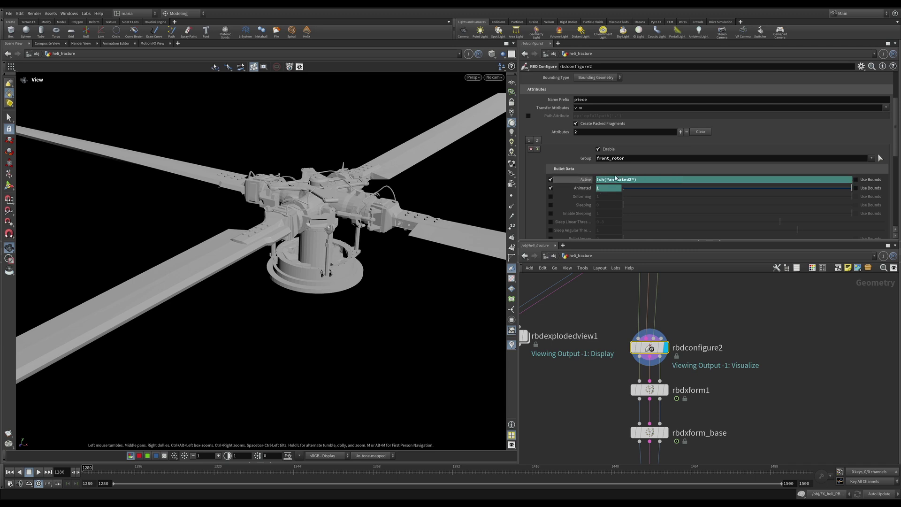
pyautogui.click(586, 180)
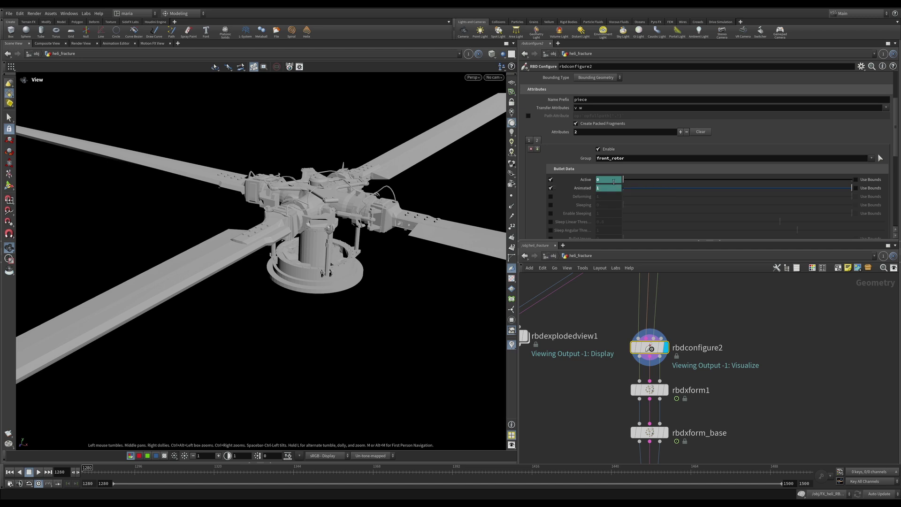
# - Display rbdxform1, review its rotation and pivot settings, and play the spinning rotor animation, returning to the start frame
pyautogui.moveTo(709, 370); pyautogui.dragTo(696, 310, button='middle')
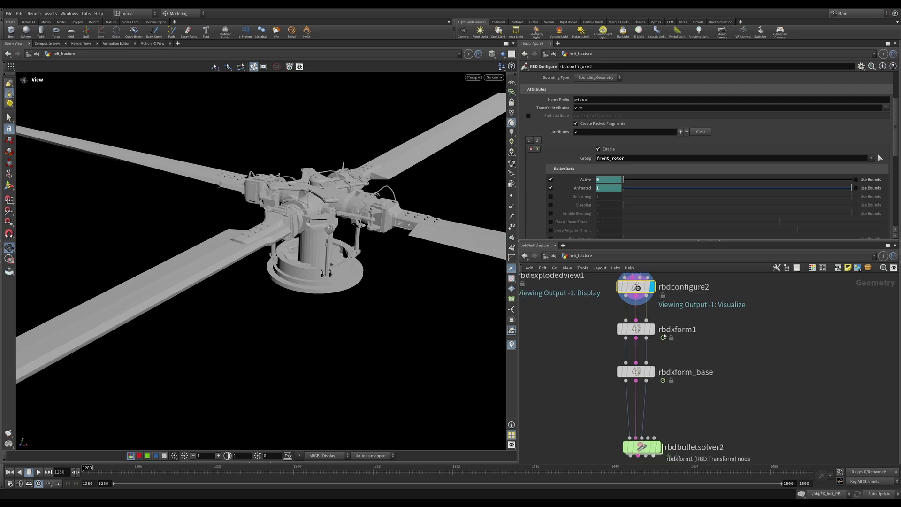
pyautogui.click(651, 330)
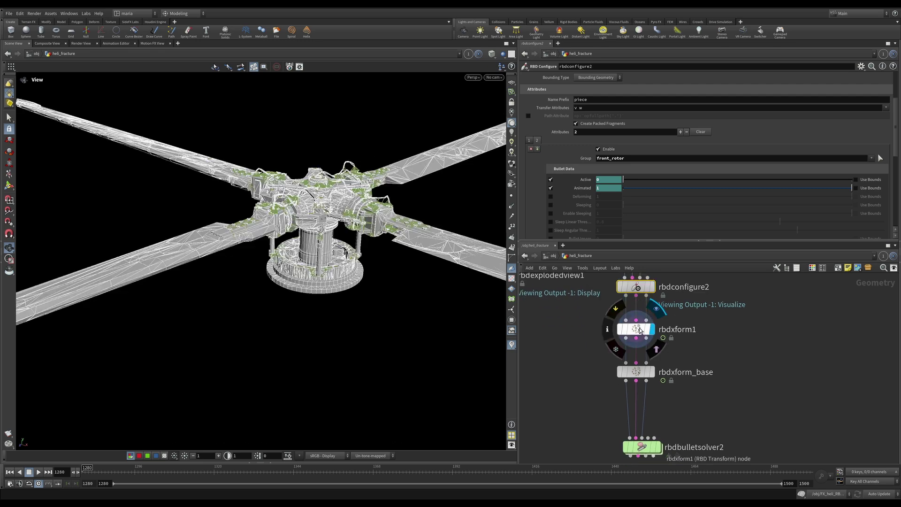
pyautogui.click(641, 330)
pyautogui.press('Up')
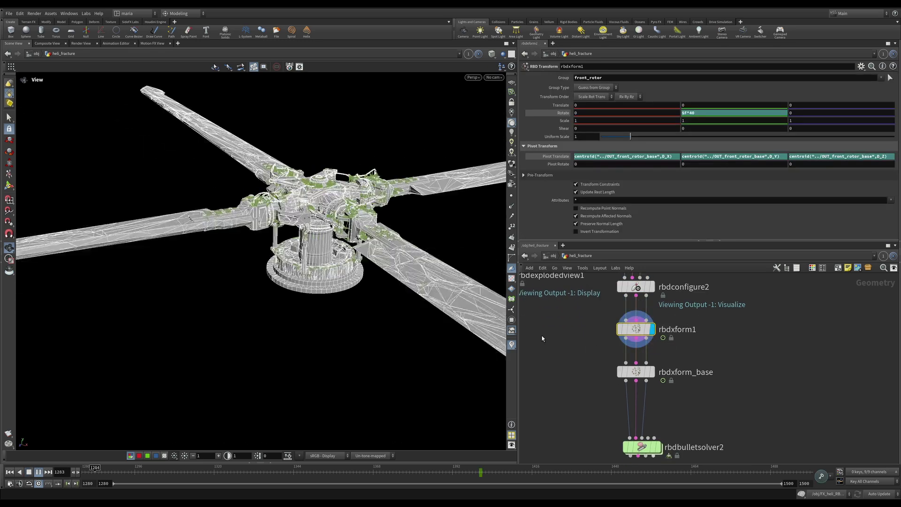
pyautogui.moveTo(638, 334)
pyautogui.hotkey('ctrl', 'Up')
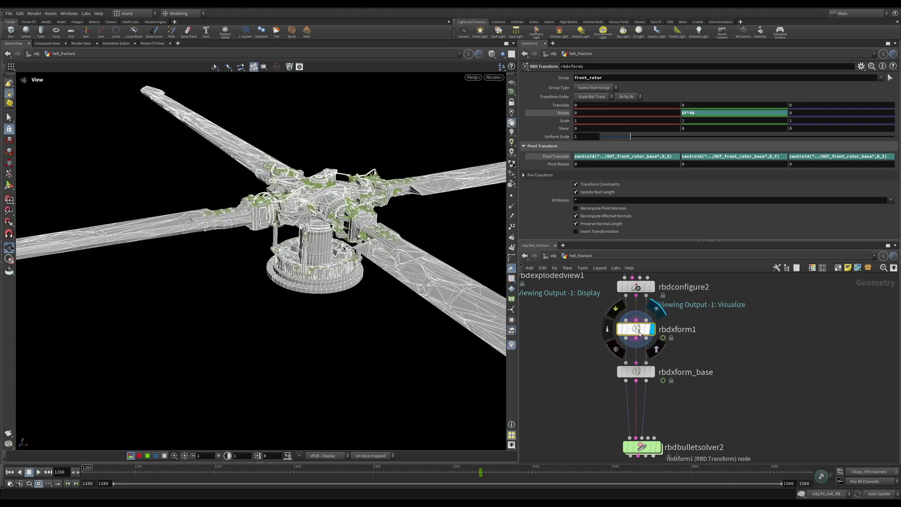
pyautogui.press('Up')
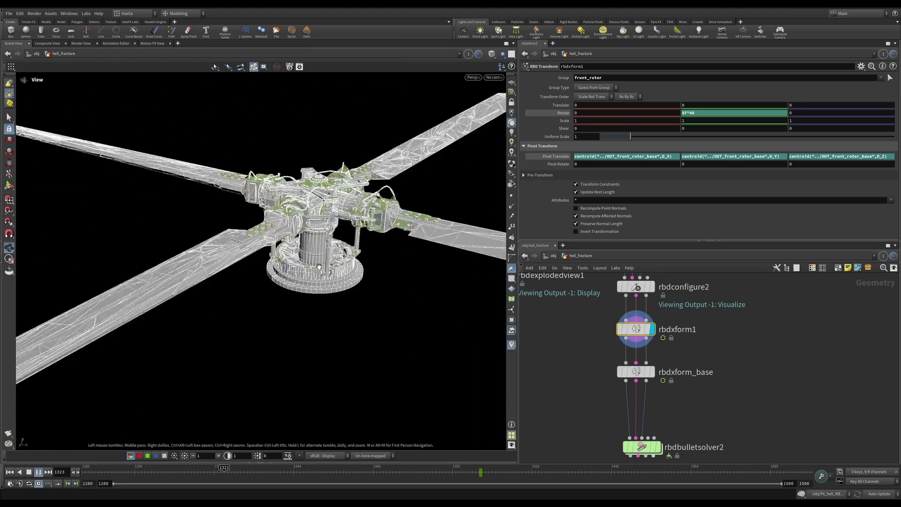
pyautogui.hotkey('ctrl', 'Up')
pyautogui.press('Up')
pyautogui.hotkey('ctrl', 'Up')
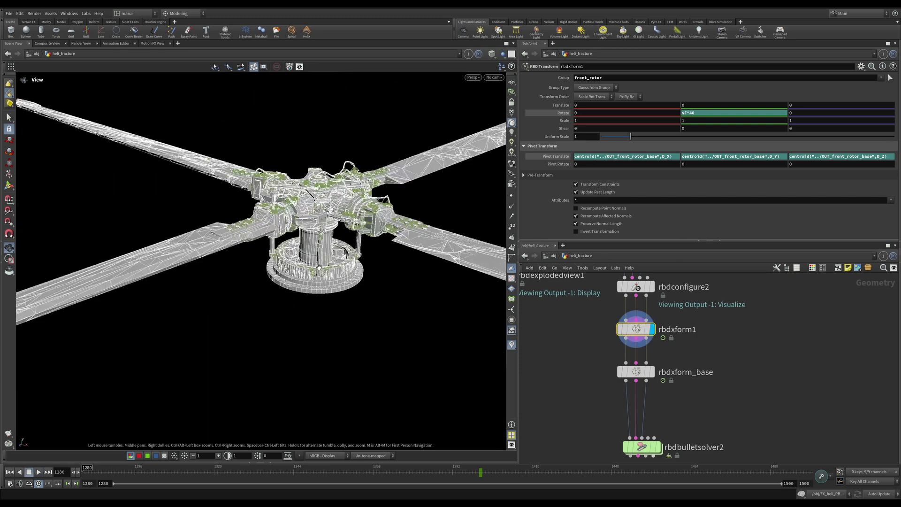
# - Display OUT_front_rotor_base in the pivot network with unpack3 as a template to inspect the pivot point inside the rotor
pyautogui.scroll(-6, 750, 371)
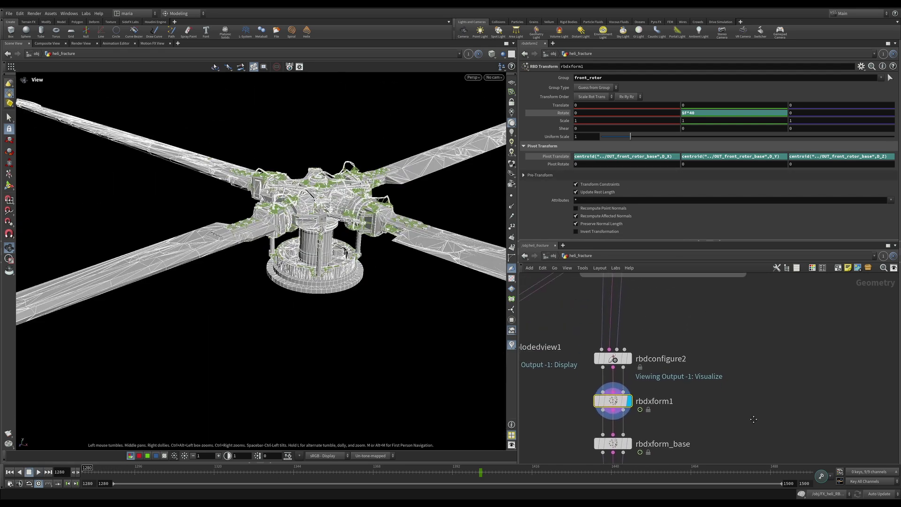
pyautogui.moveTo(793, 319); pyautogui.dragTo(722, 389, button='middle')
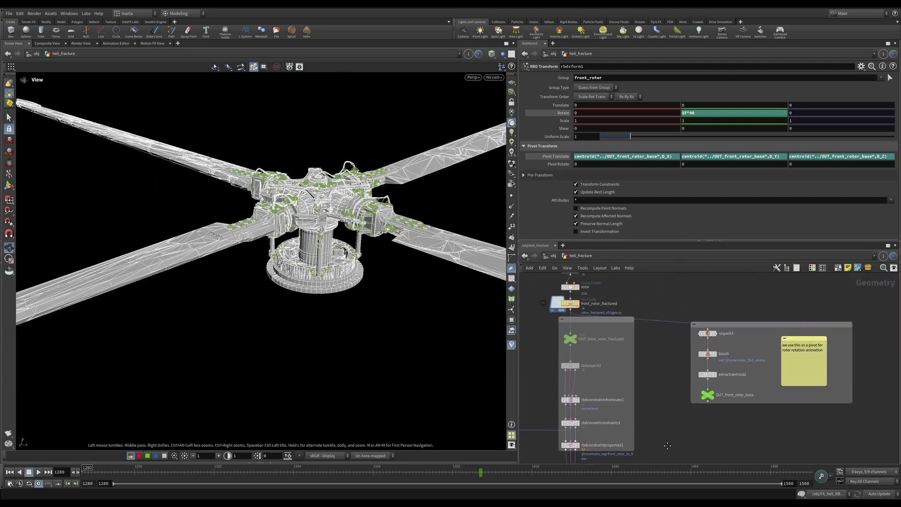
pyautogui.scroll(3, 723, 389)
pyautogui.click(702, 395)
pyautogui.click(701, 397)
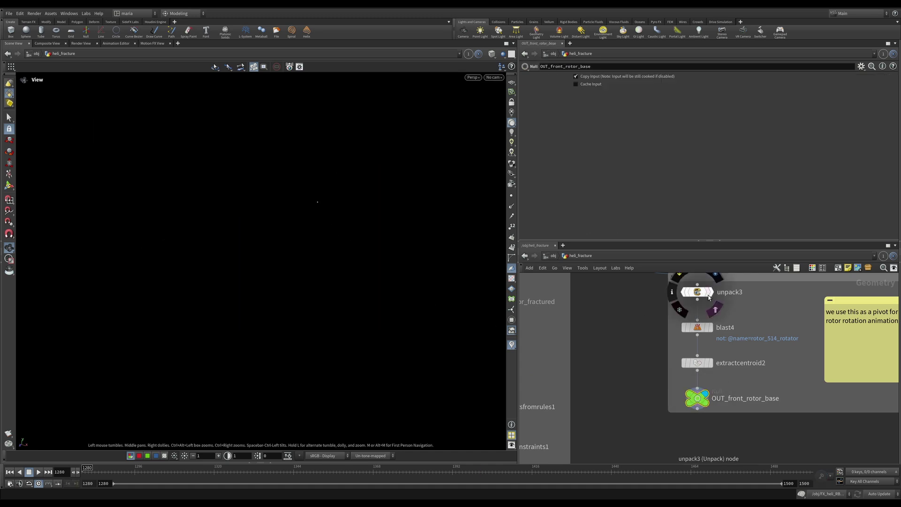
pyautogui.click(709, 293)
pyautogui.moveTo(326, 214)
pyautogui.mouseDown()
pyautogui.moveTo(339, 185)
pyautogui.moveTo(460, 155)
pyautogui.moveTo(438, 191)
pyautogui.moveTo(409, 211)
pyautogui.moveTo(320, 205)
pyautogui.mouseUp()
pyautogui.scroll(3, 325, 199)
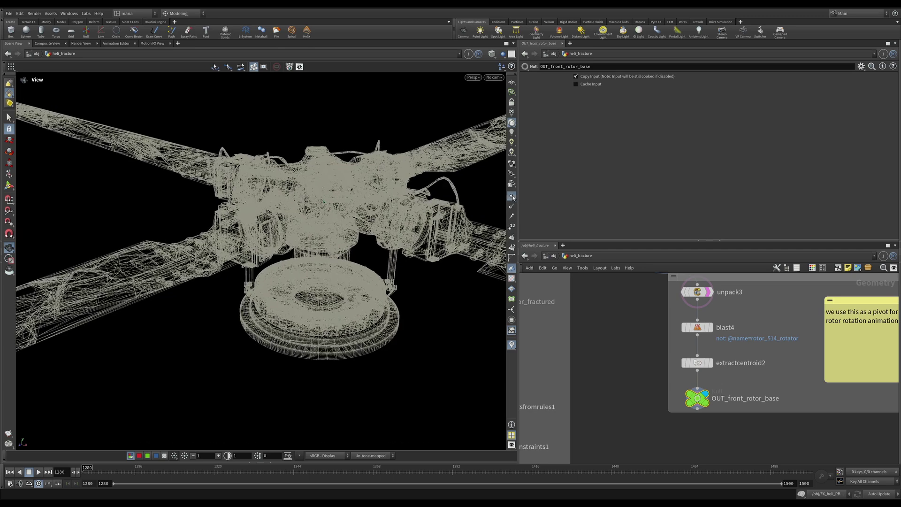
# - Return to rbdxform1 and display it to review its centroid-based pivot expressions over the templated rotor
pyautogui.scroll(-3, 669, 411)
pyautogui.moveTo(654, 432); pyautogui.dragTo(711, 298, button='middle')
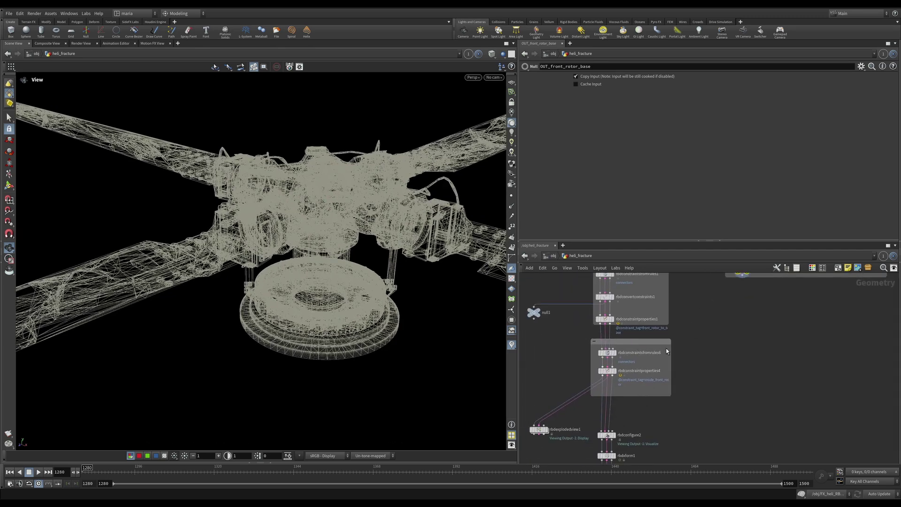
pyautogui.moveTo(666, 347); pyautogui.dragTo(680, 271, button='middle')
pyautogui.scroll(2, 624, 395)
pyautogui.scroll(3, 615, 389)
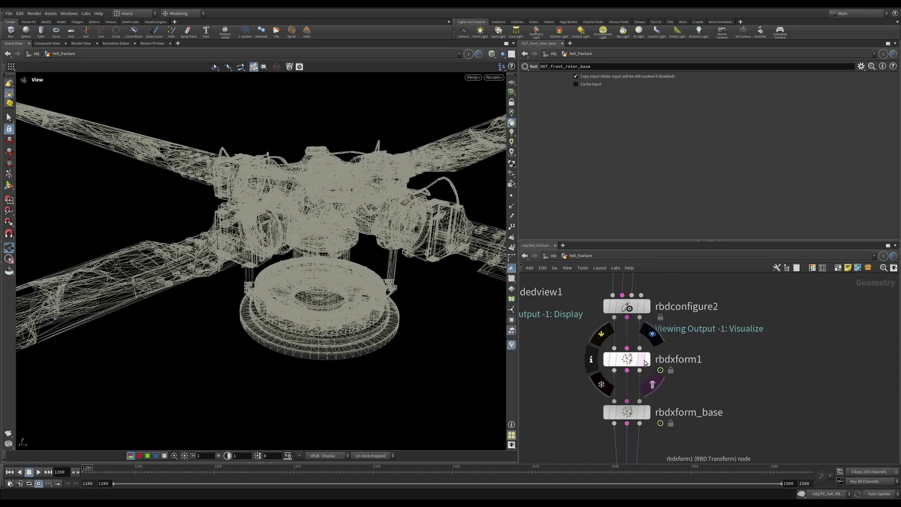
pyautogui.click(645, 359)
pyautogui.click(629, 360)
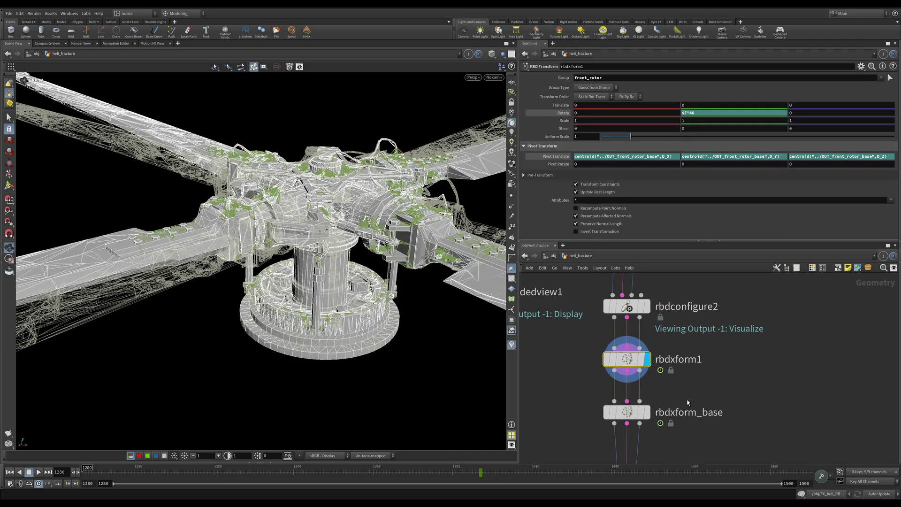
# - Display rbdxform_base, review its translate and rotate values, and frame the transformed rotor in the viewport
pyautogui.moveTo(687, 401); pyautogui.dragTo(687, 364, button='middle')
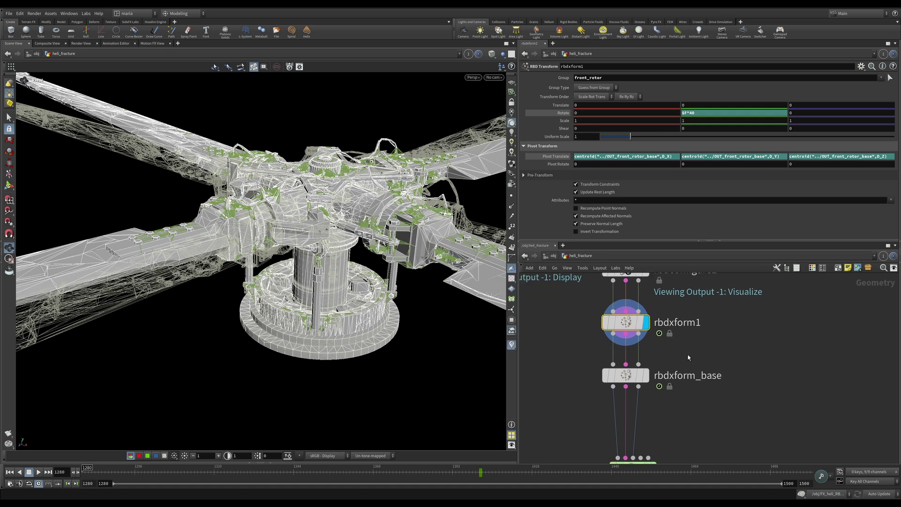
pyautogui.click(648, 379)
pyautogui.click(631, 385)
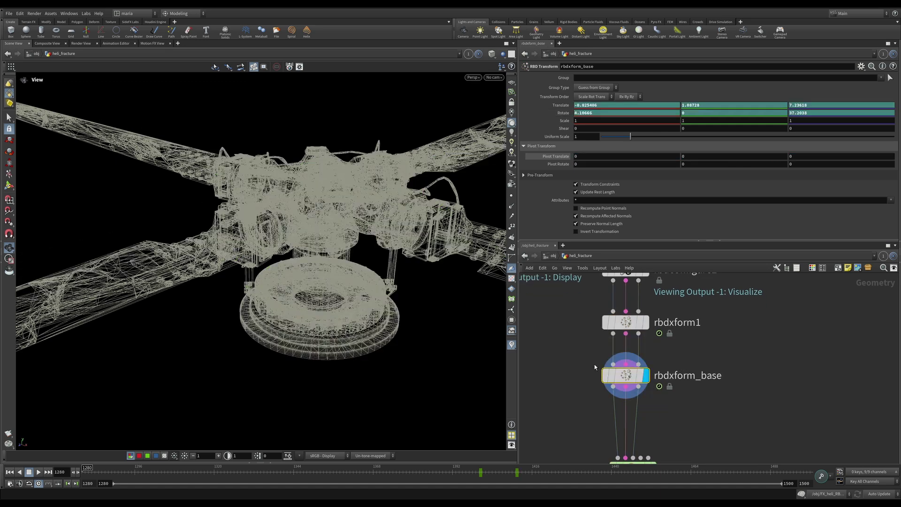
pyautogui.click(639, 378)
pyautogui.press('g')
pyautogui.moveTo(296, 292); pyautogui.dragTo(359, 205)
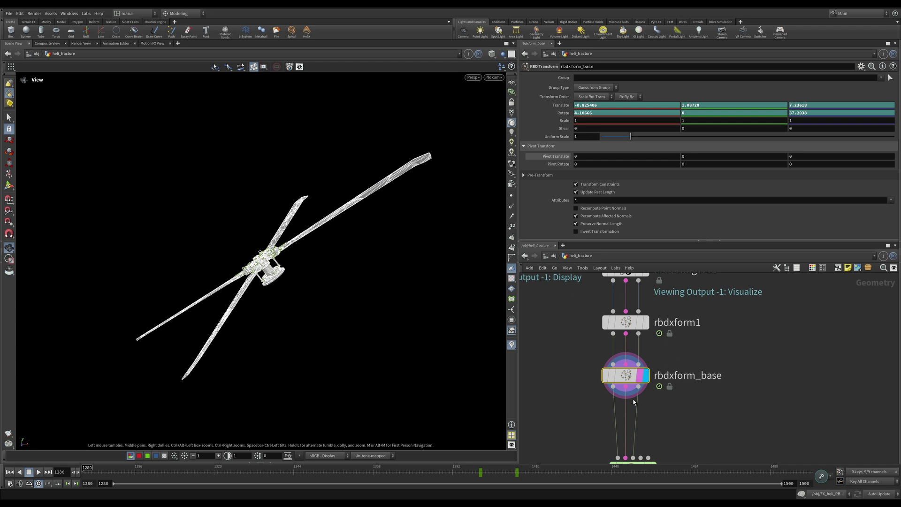
# - Display rbdbulletsolver2 and play the rotor simulation several times, returning to the start frame after each run
pyautogui.moveTo(576, 434); pyautogui.dragTo(580, 356, button='middle')
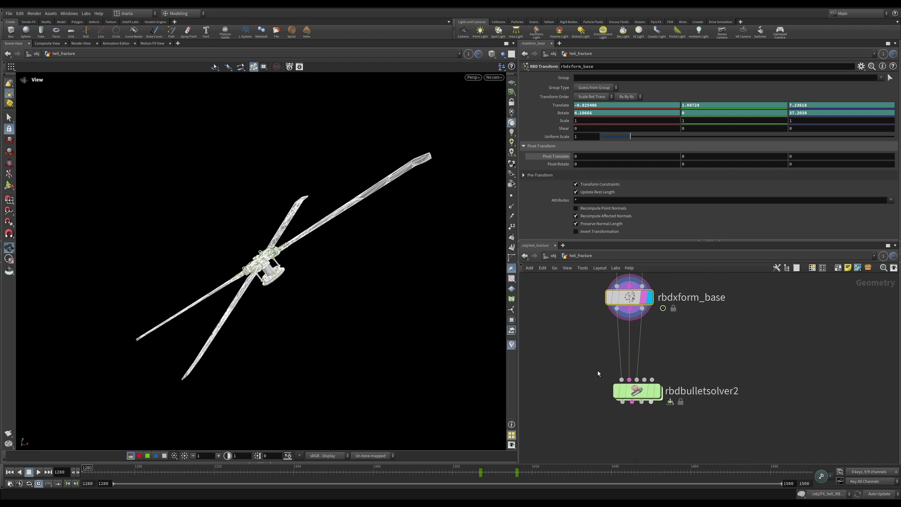
pyautogui.click(656, 390)
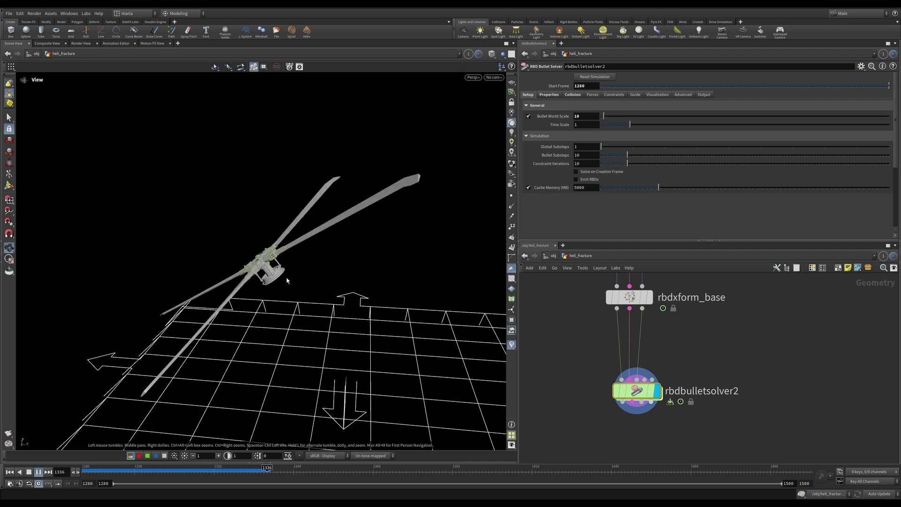
pyautogui.press('Up')
pyautogui.hotkey('ctrl', 'Up')
pyautogui.press('Up')
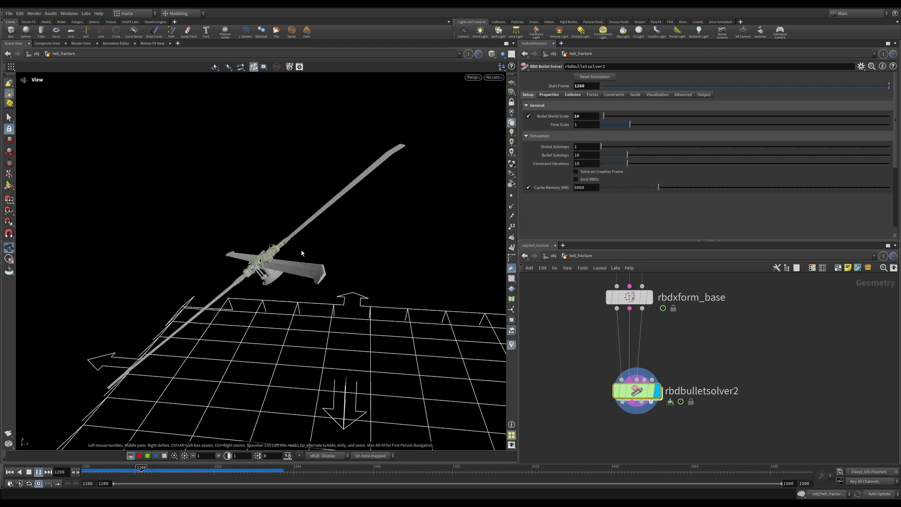
pyautogui.hotkey('ctrl', 'Up')
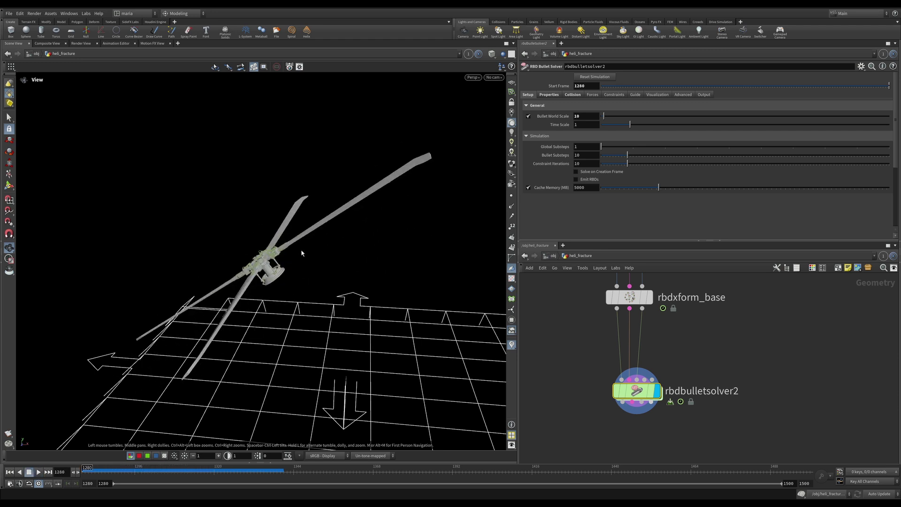
pyautogui.press('Up')
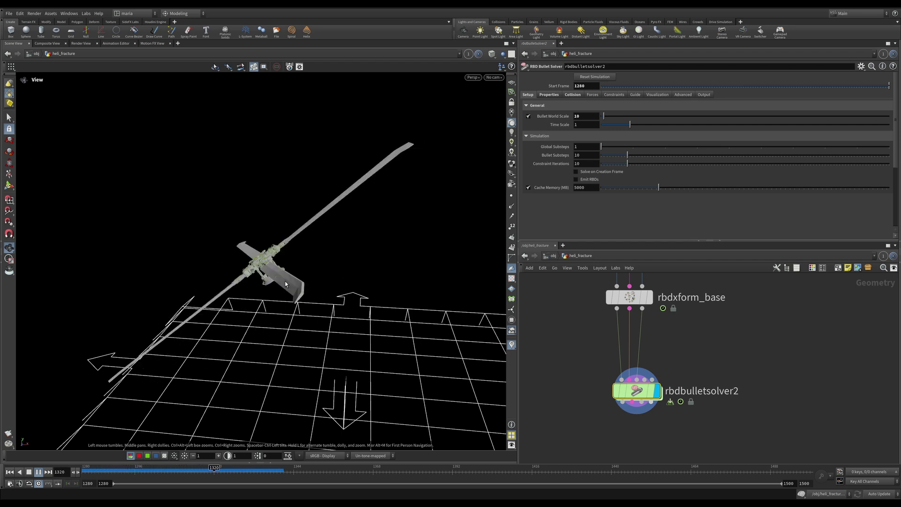
pyautogui.hotkey('ctrl', 'Up')
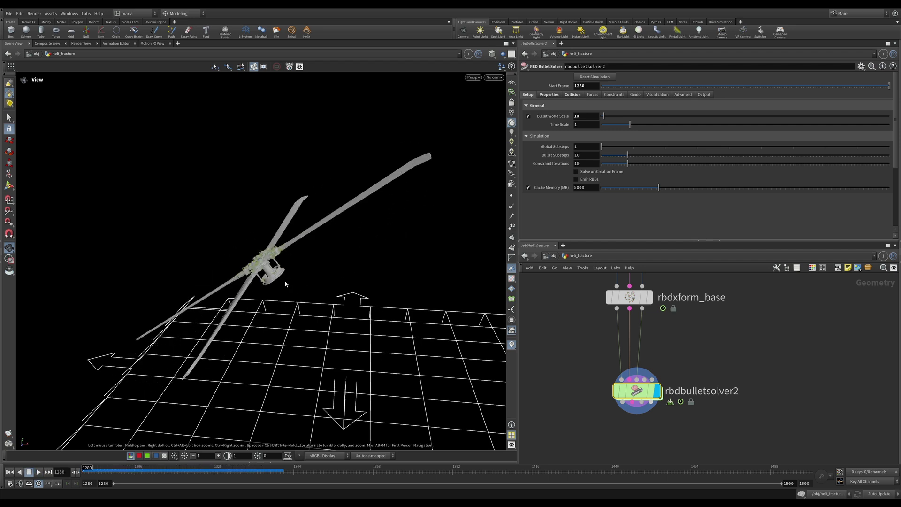
pyautogui.press('Up')
pyautogui.hotkey('ctrl', 'Up')
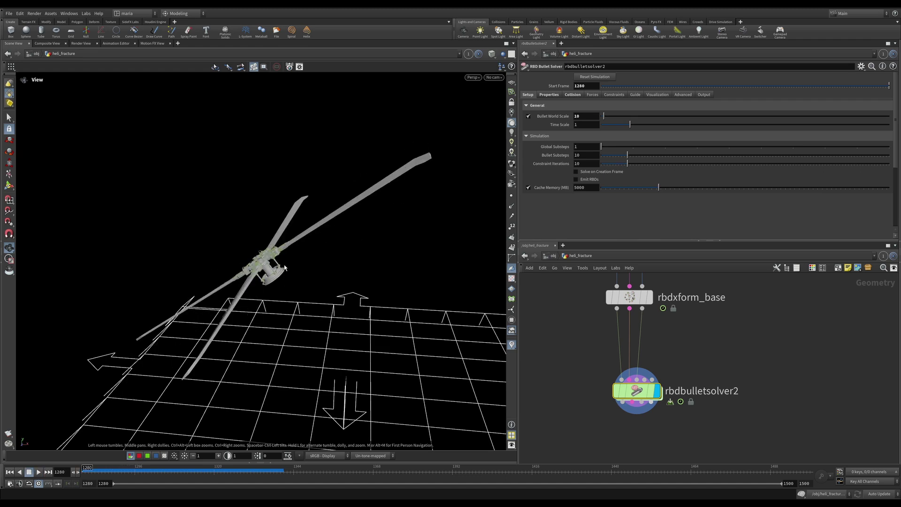